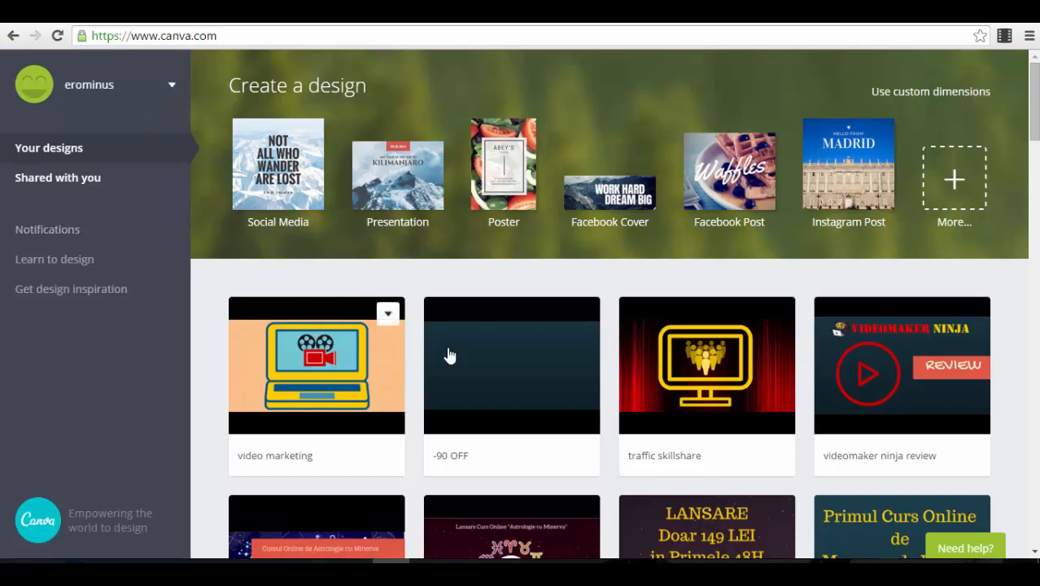
# Look through the existing designs on the home page from start to end and return to the beginning
pyautogui.scroll(-2, 903, 358)
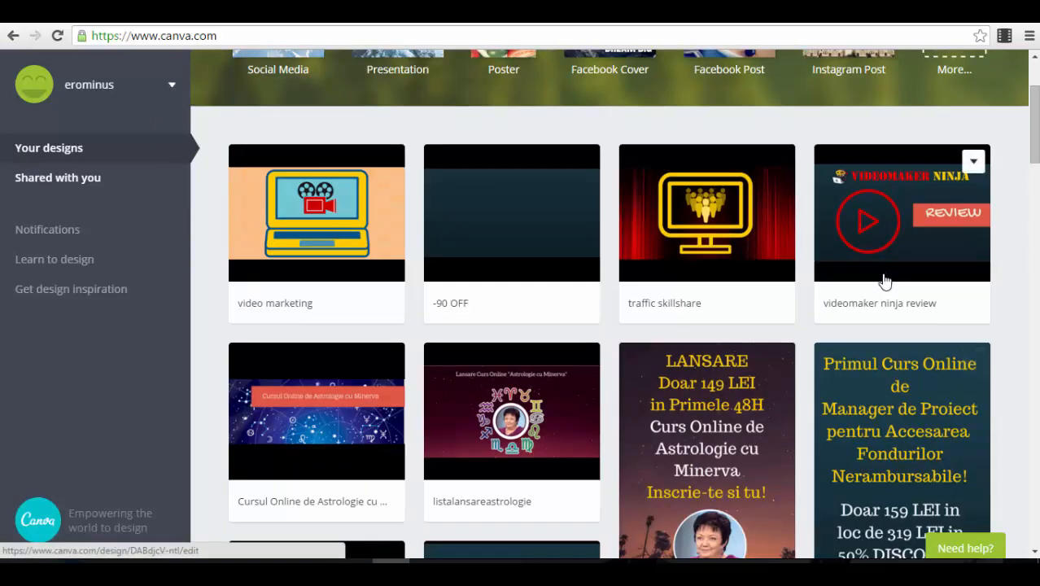
pyautogui.scroll(-4, 886, 216)
pyautogui.scroll(-15, 883, 291)
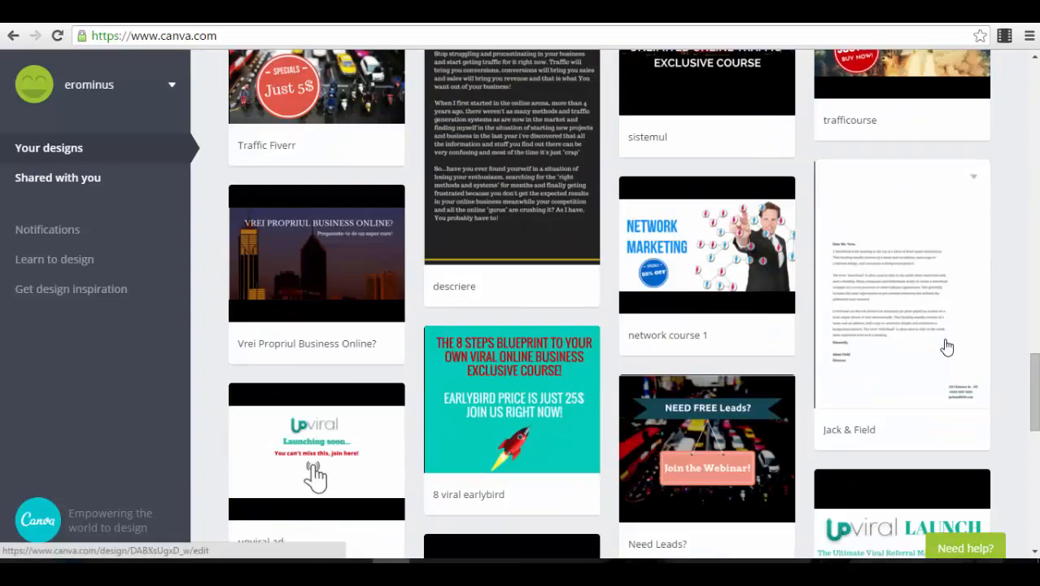
pyautogui.scroll(-4, 946, 347)
pyautogui.moveTo(1033, 426); pyautogui.dragTo(1033, 213)
pyautogui.scroll(10, 900, 301)
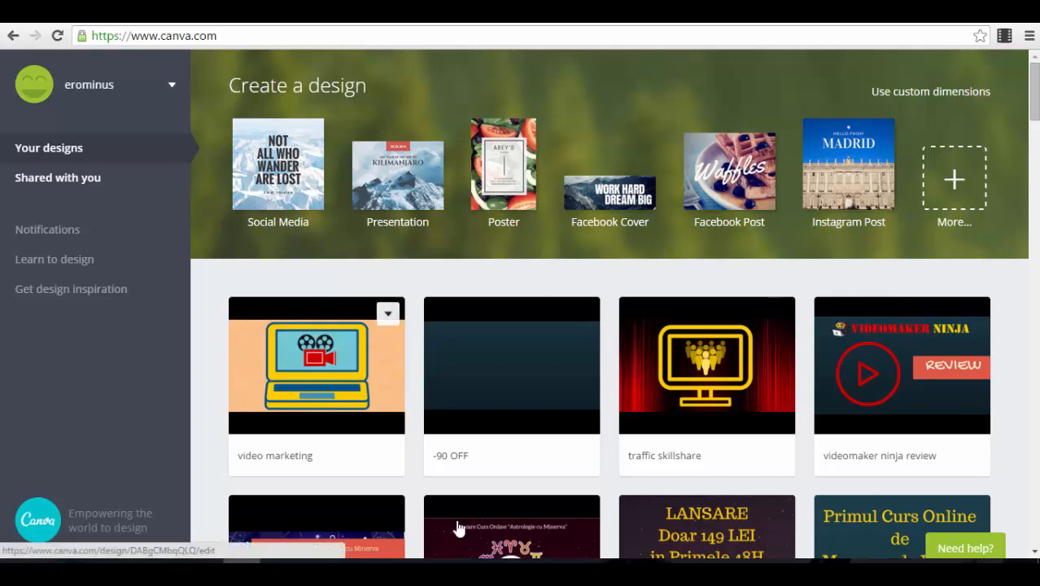
pyautogui.click(389, 316)
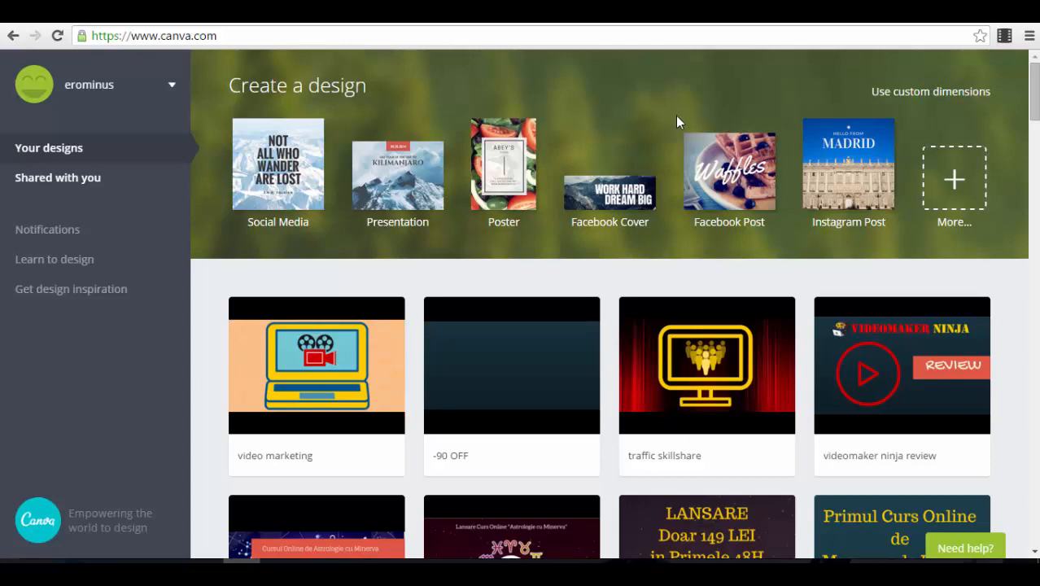
# Browse the full list of design types and create a new Facebook Ad design from the Ads category
pyautogui.click(958, 182)
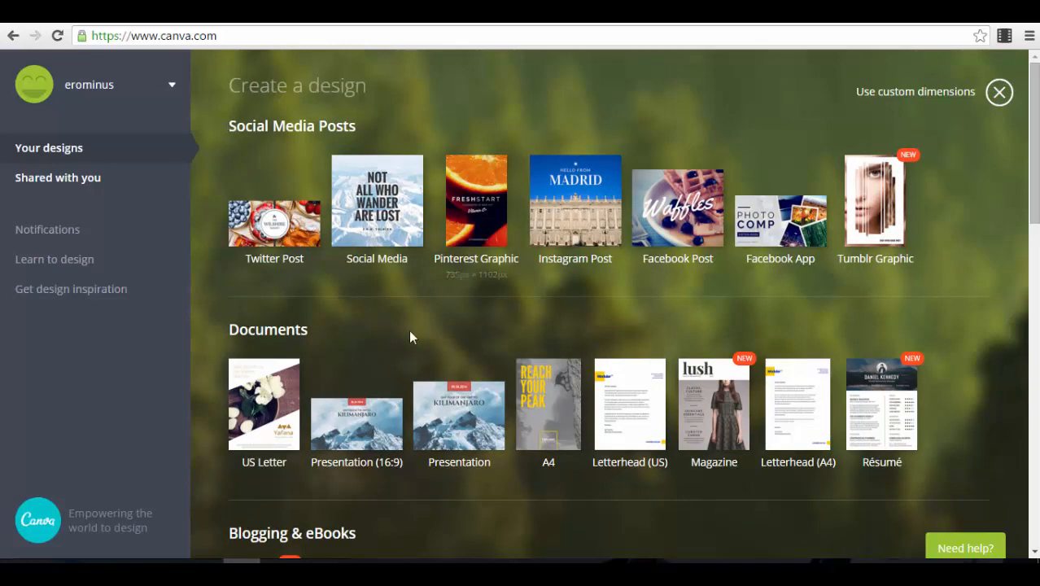
pyautogui.scroll(-1, 411, 334)
pyautogui.scroll(-2, 478, 266)
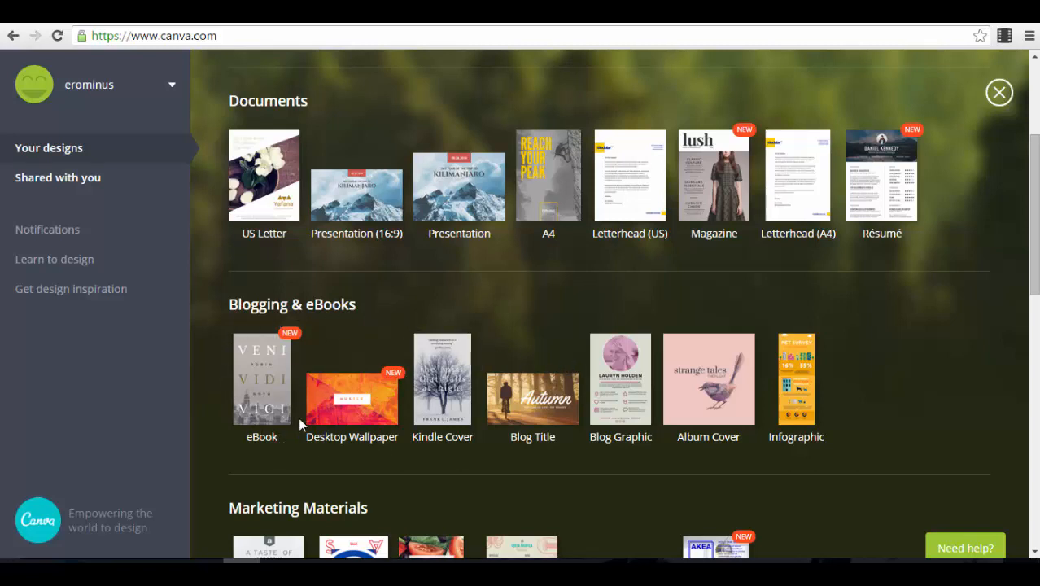
pyautogui.scroll(-2, 298, 416)
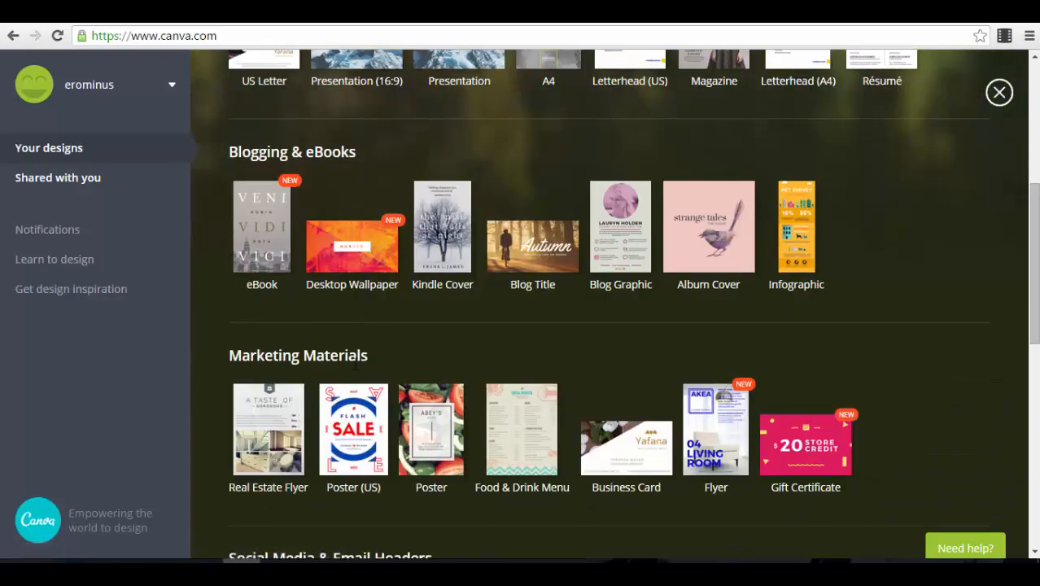
pyautogui.scroll(-2, 355, 363)
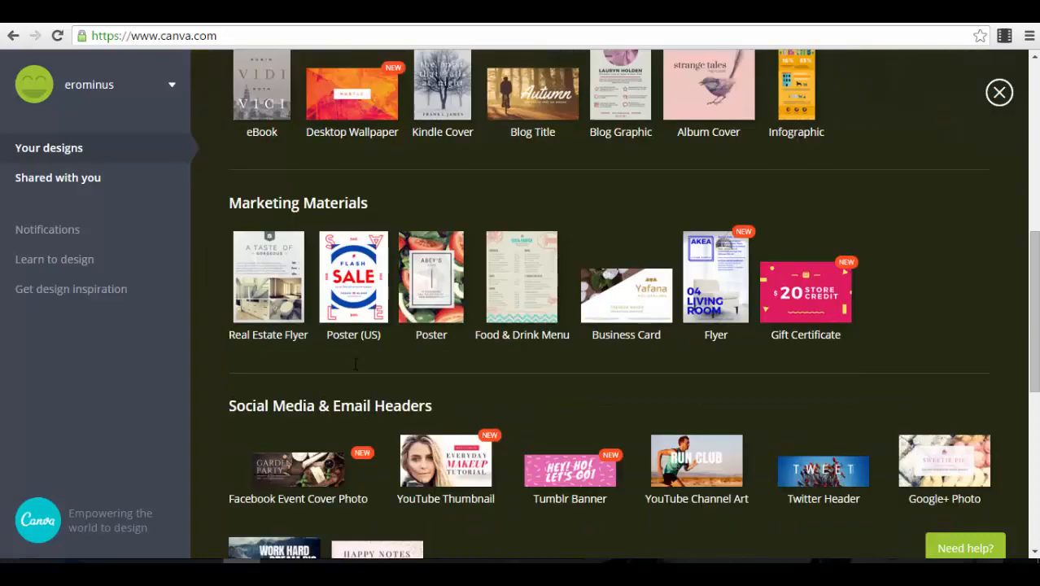
pyautogui.scroll(-1, 398, 363)
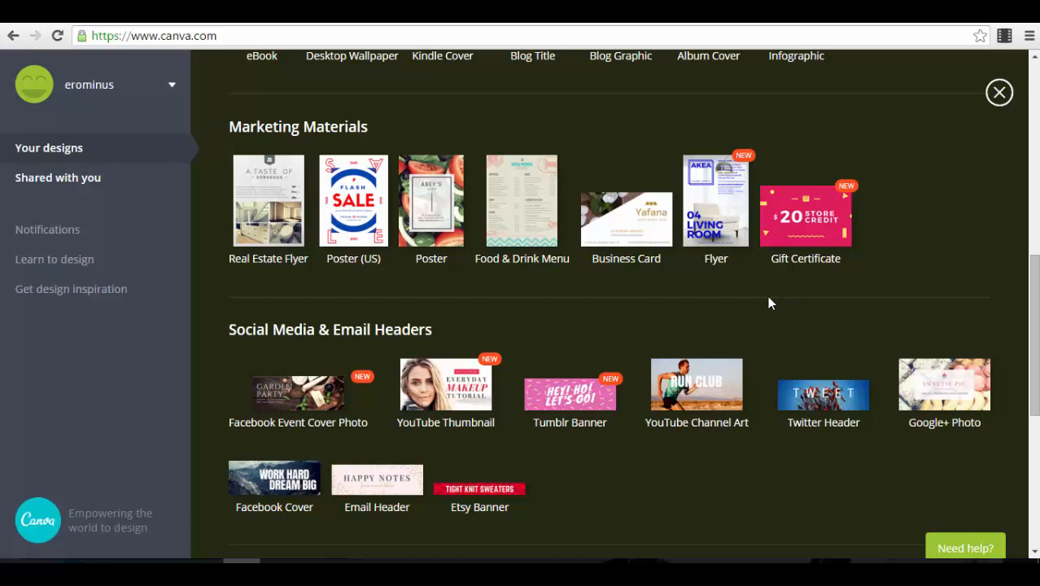
pyautogui.scroll(-3, 769, 297)
pyautogui.scroll(-2, 776, 310)
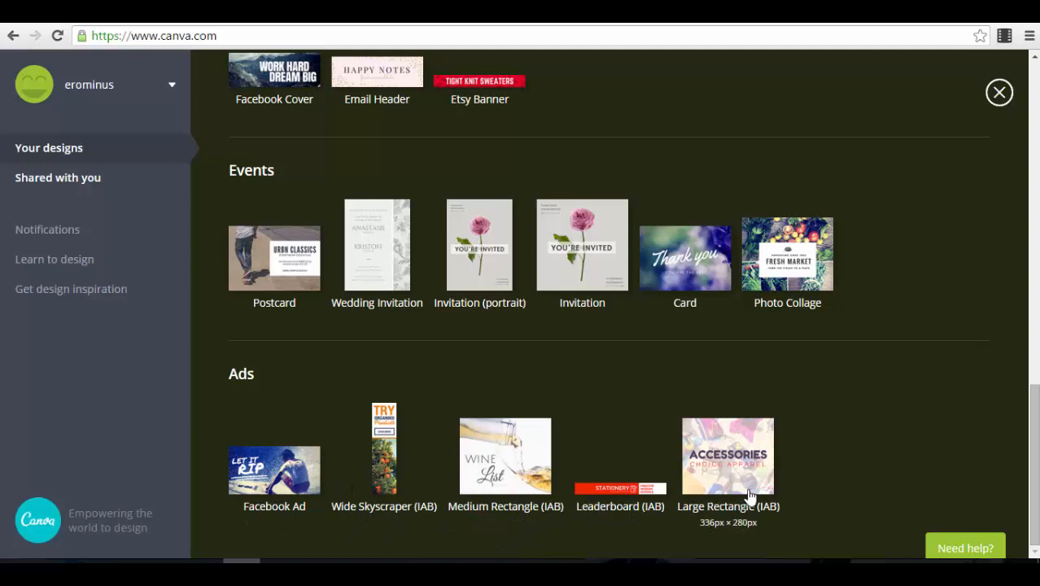
pyautogui.click(274, 476)
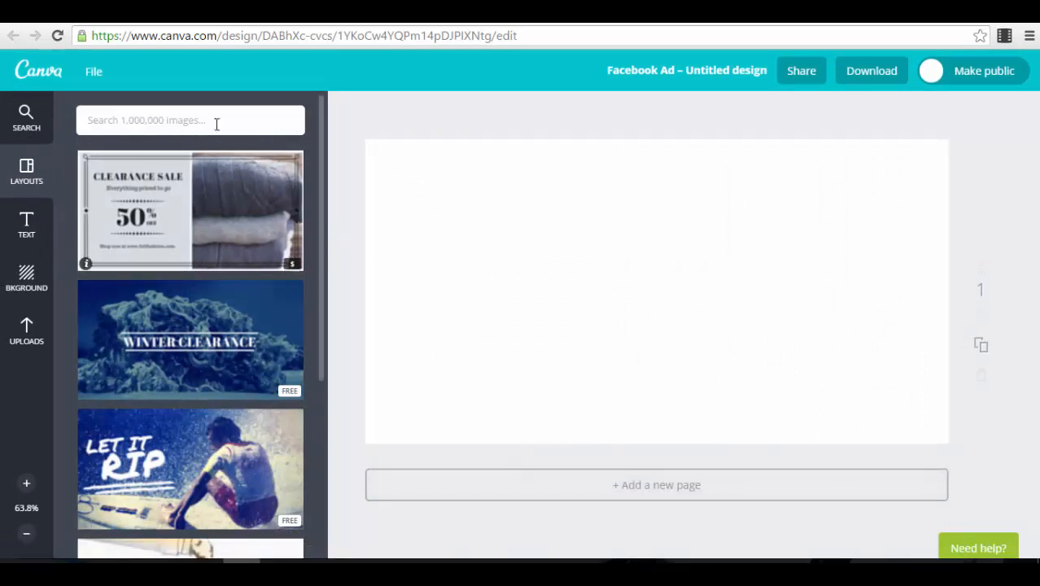
# Browse the available layouts and apply the free "Wine List" layout to the blank page
pyautogui.click(35, 187)
pyautogui.scroll(-1, 291, 271)
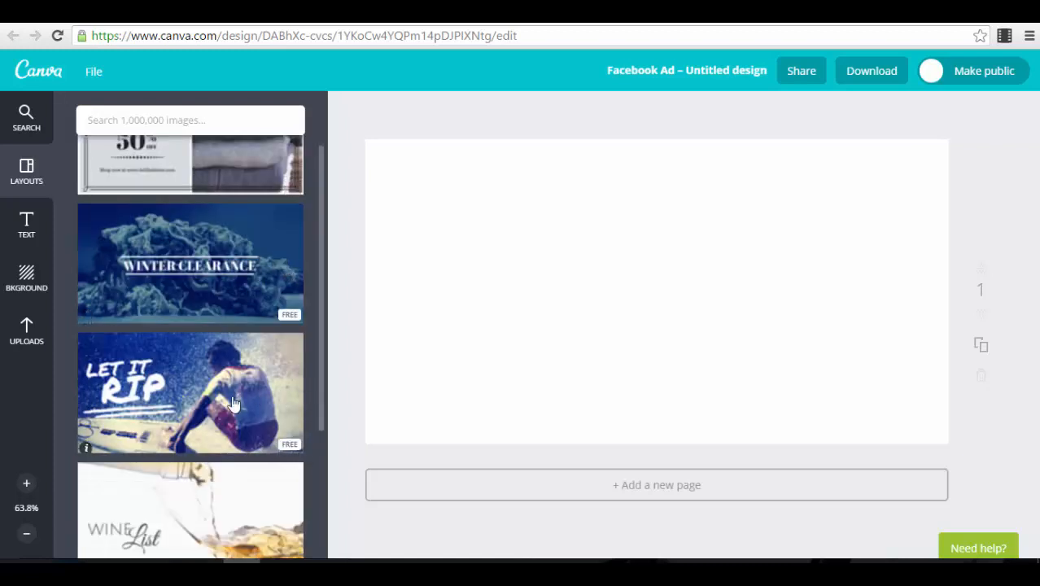
pyautogui.scroll(-2, 276, 396)
pyautogui.scroll(-1, 276, 358)
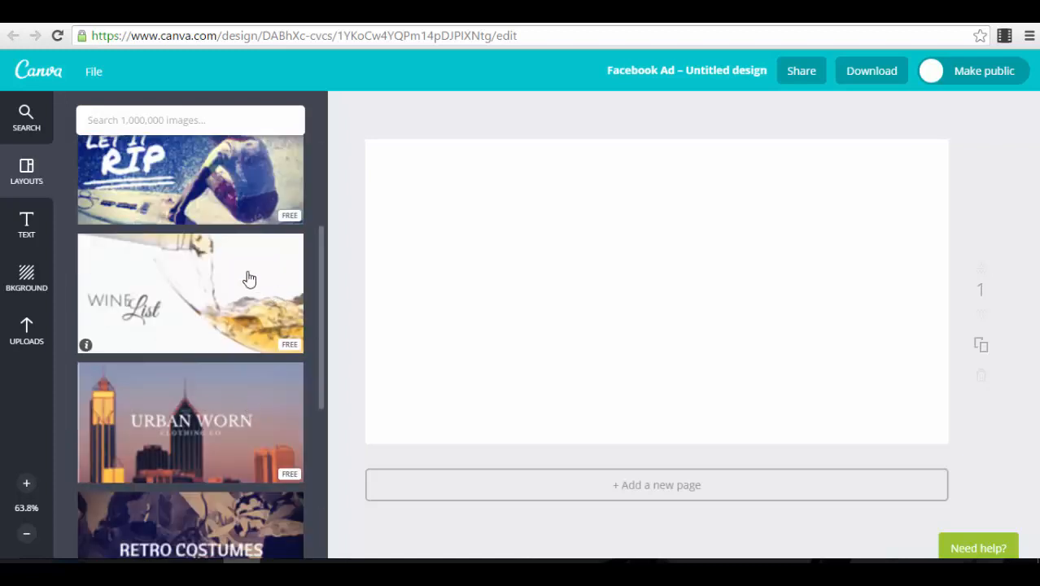
pyautogui.scroll(-1, 209, 285)
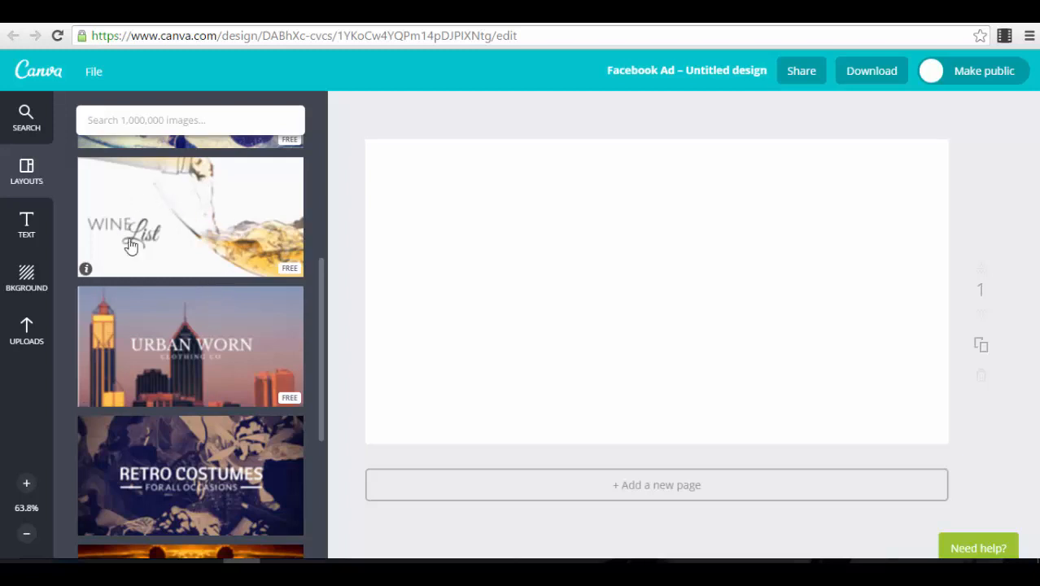
pyautogui.click(268, 247)
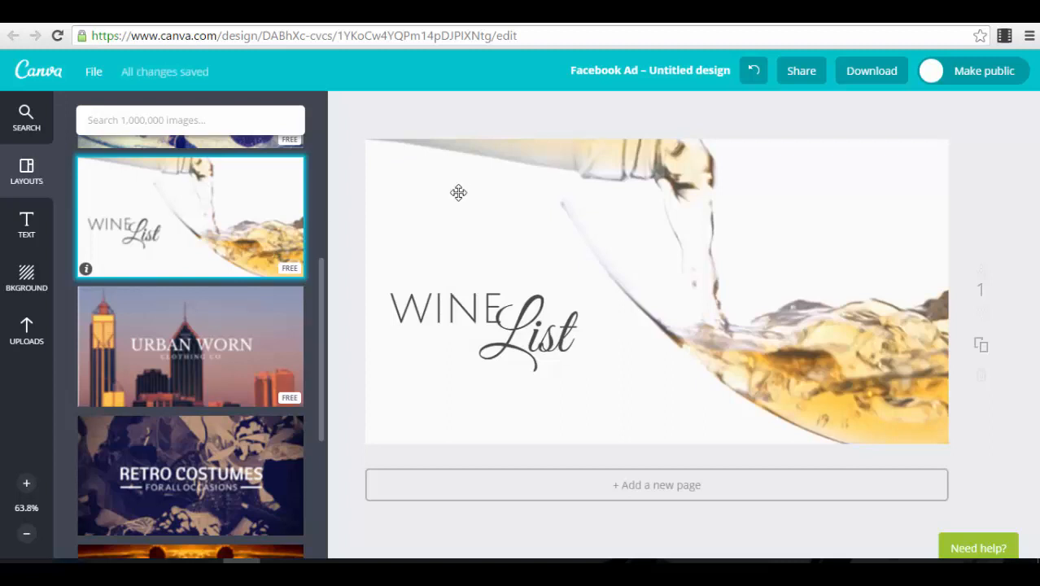
# Select the word WINE, examine its additional text formatting options, and select the "List" text element
pyautogui.click(444, 308)
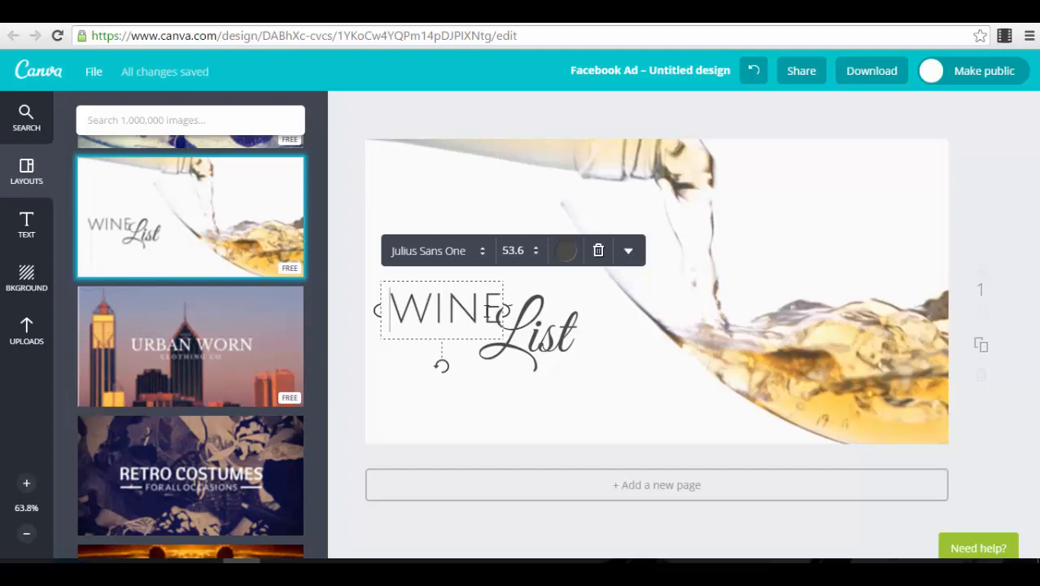
pyautogui.moveTo(392, 314); pyautogui.dragTo(503, 310)
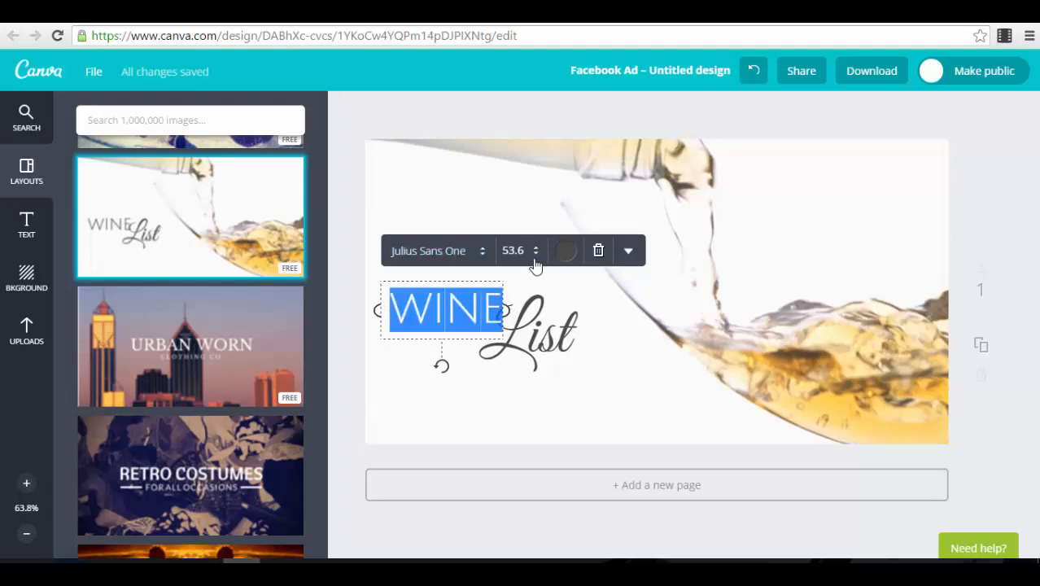
pyautogui.click(629, 251)
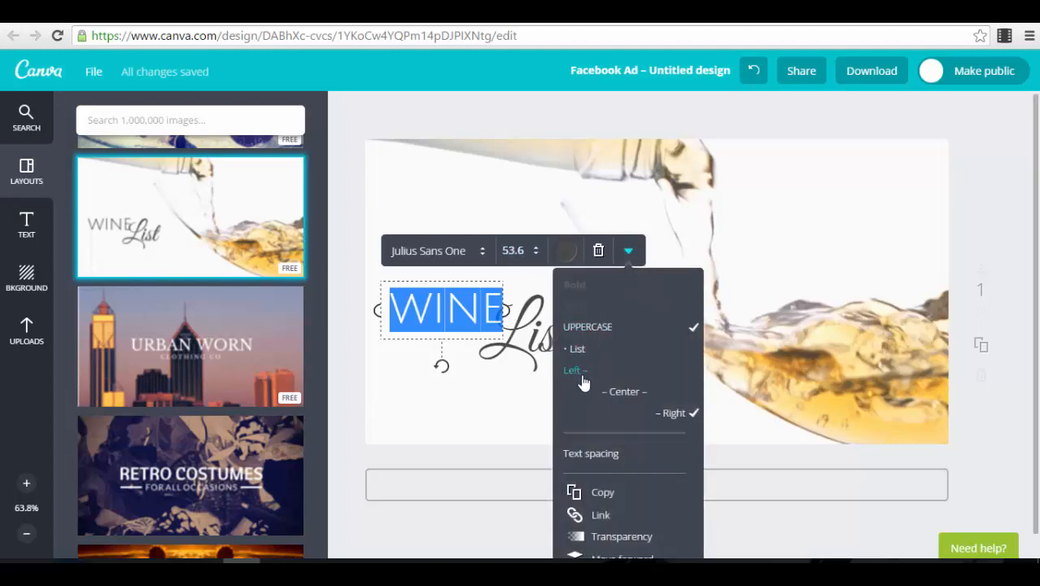
pyautogui.scroll(-1, 651, 455)
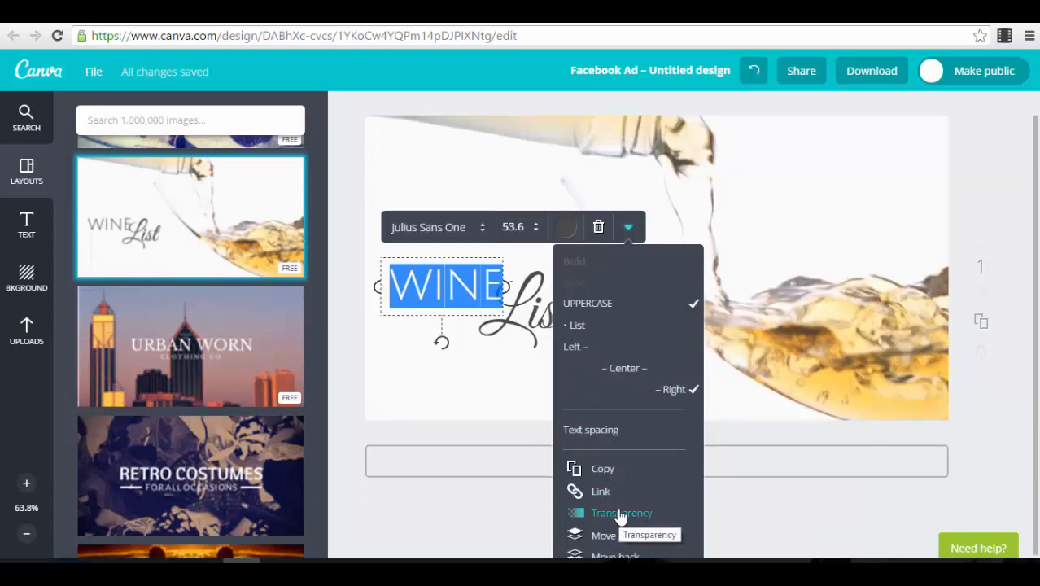
pyautogui.click(519, 328)
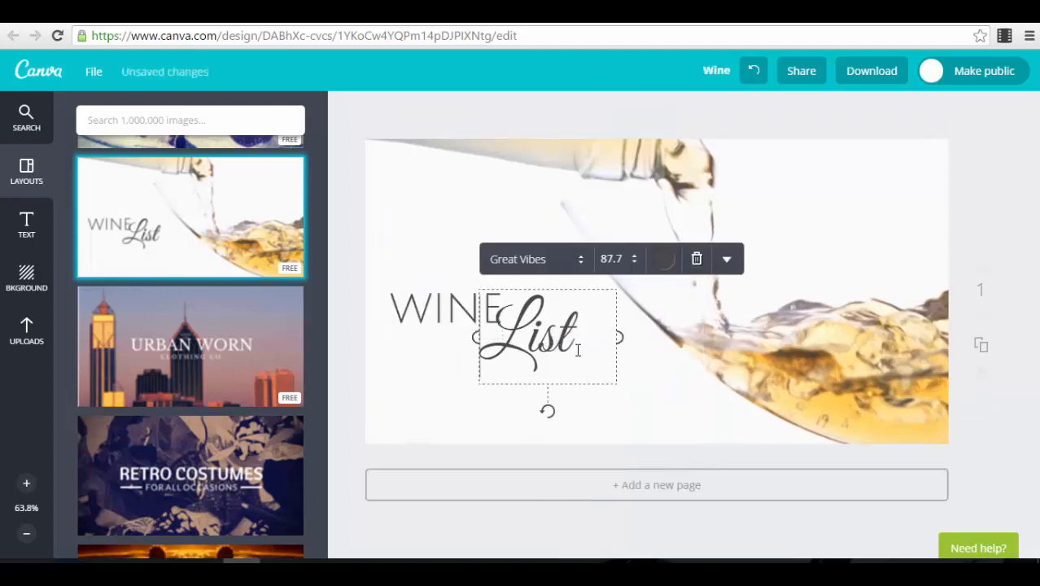
# Select the wine glass background image and apply the Retro filter to it
pyautogui.click(661, 408)
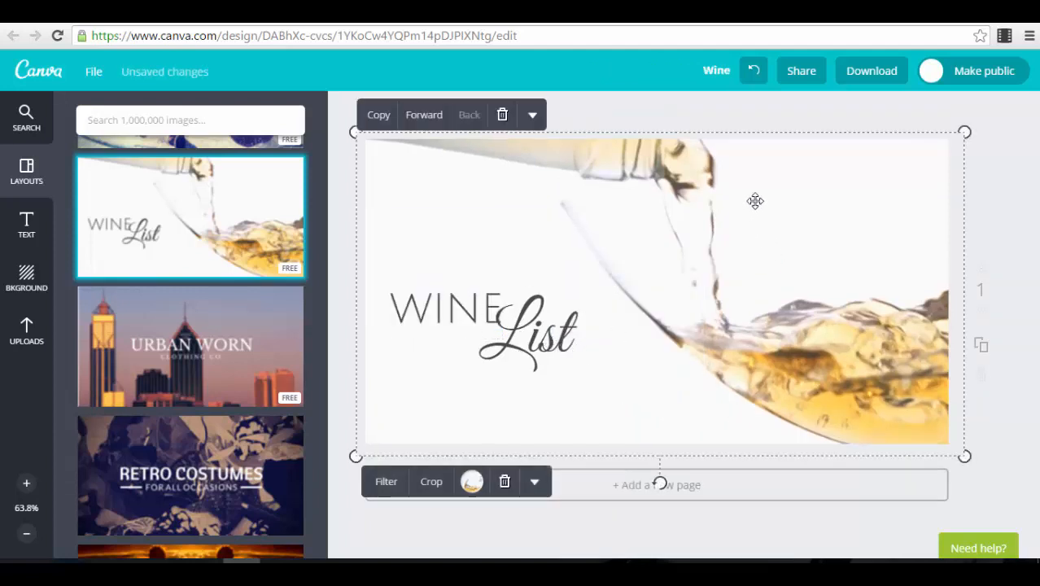
pyautogui.click(387, 483)
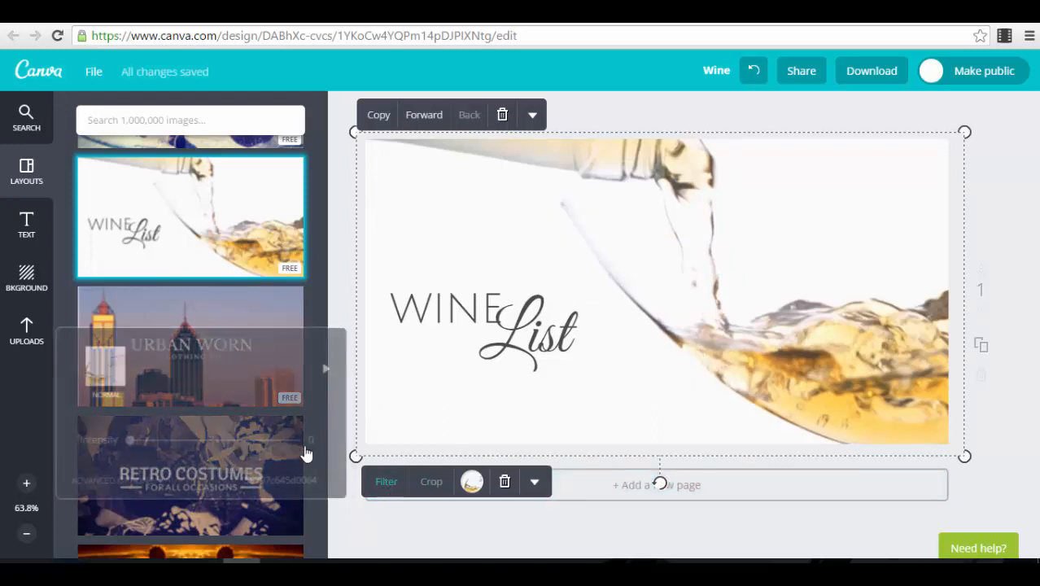
pyautogui.click(326, 370)
pyautogui.click(325, 373)
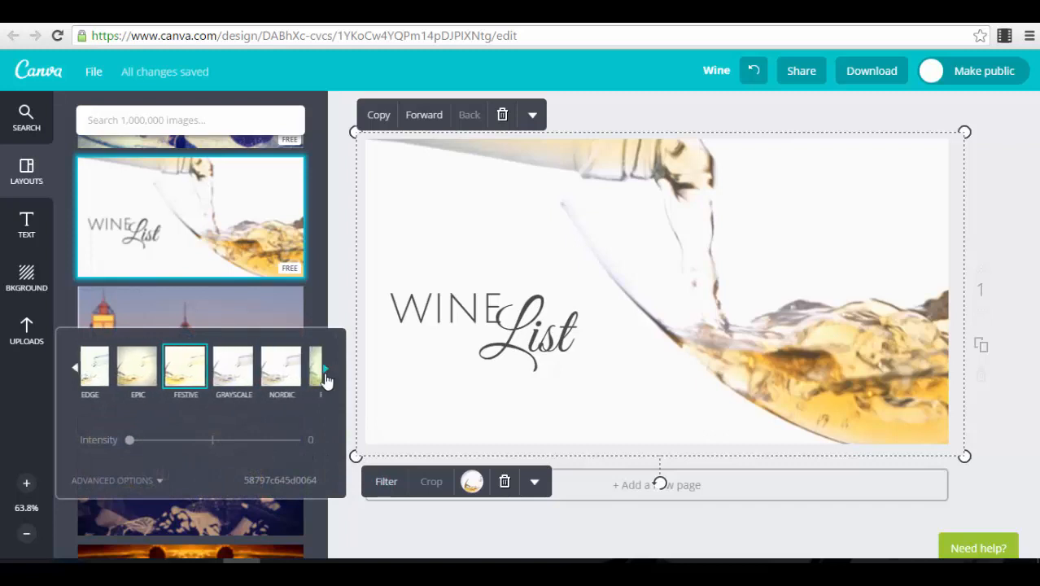
pyautogui.click(203, 370)
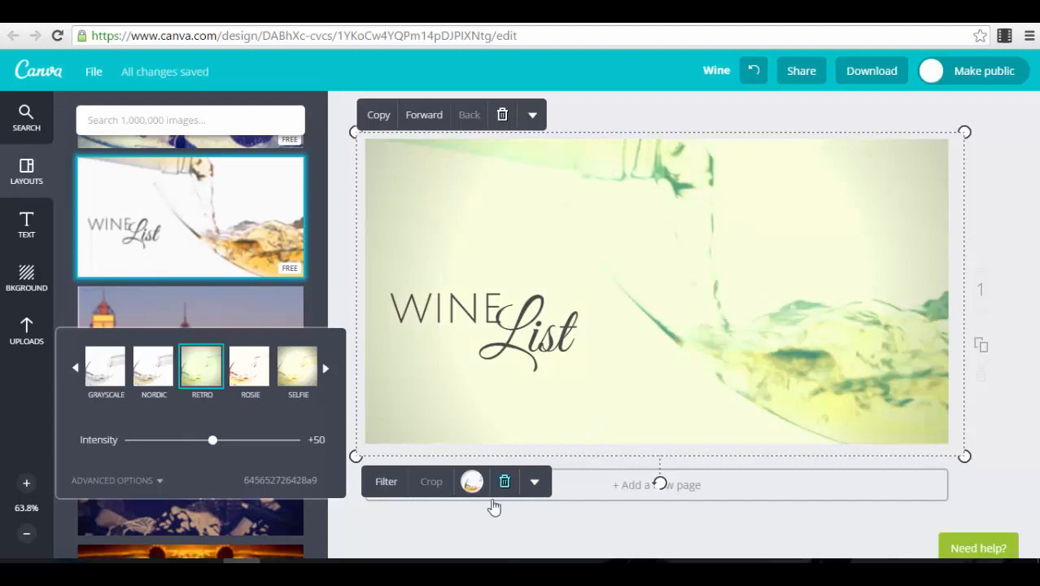
# Use the filter's advanced options to set the image's vignette to +93 and its blur to +22
pyautogui.click(169, 479)
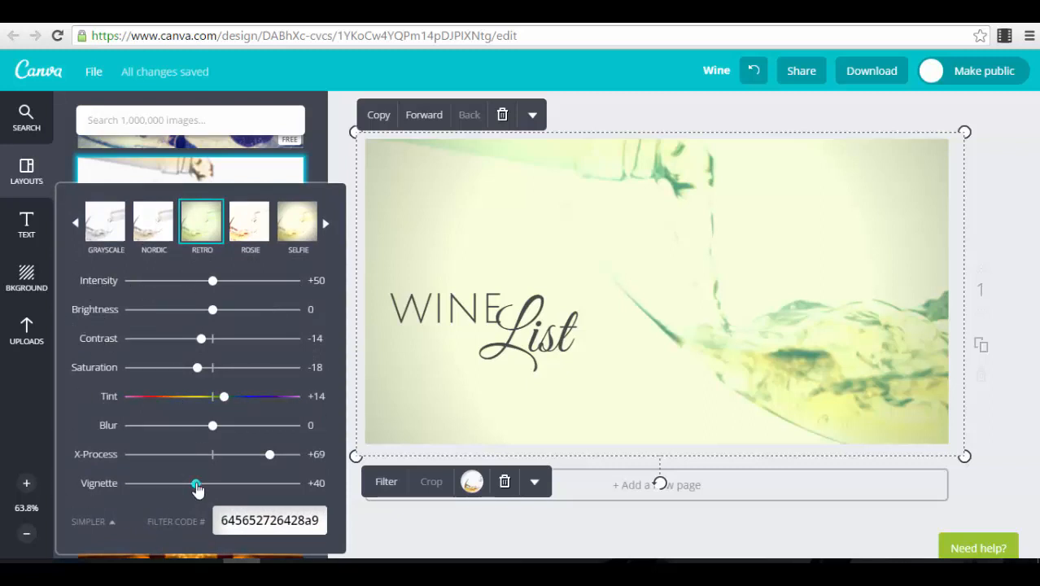
pyautogui.moveTo(235, 487); pyautogui.dragTo(286, 494)
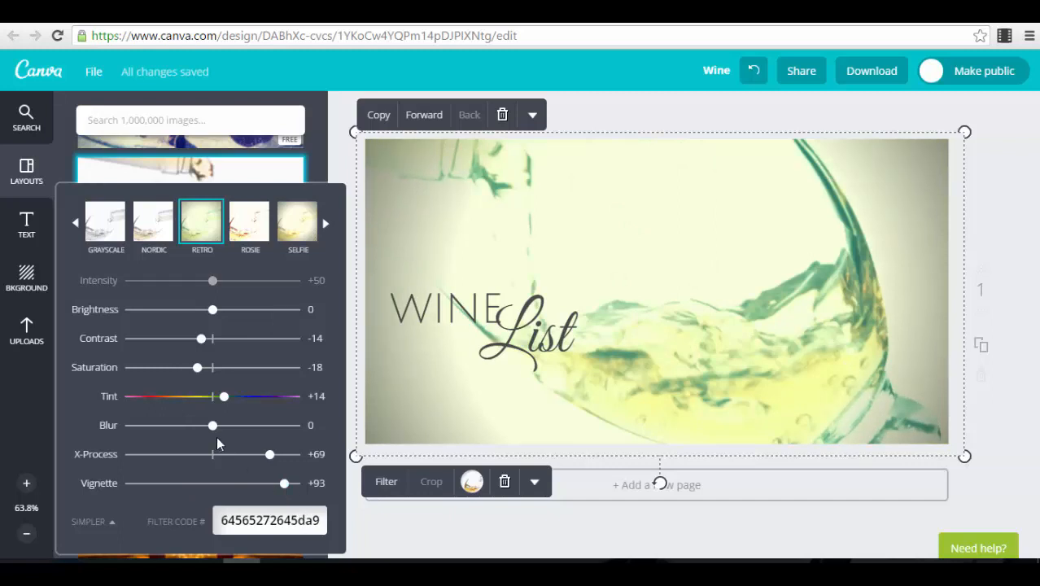
pyautogui.moveTo(230, 437)
pyautogui.mouseDown()
pyautogui.moveTo(259, 437)
pyautogui.moveTo(233, 439)
pyautogui.mouseUp()
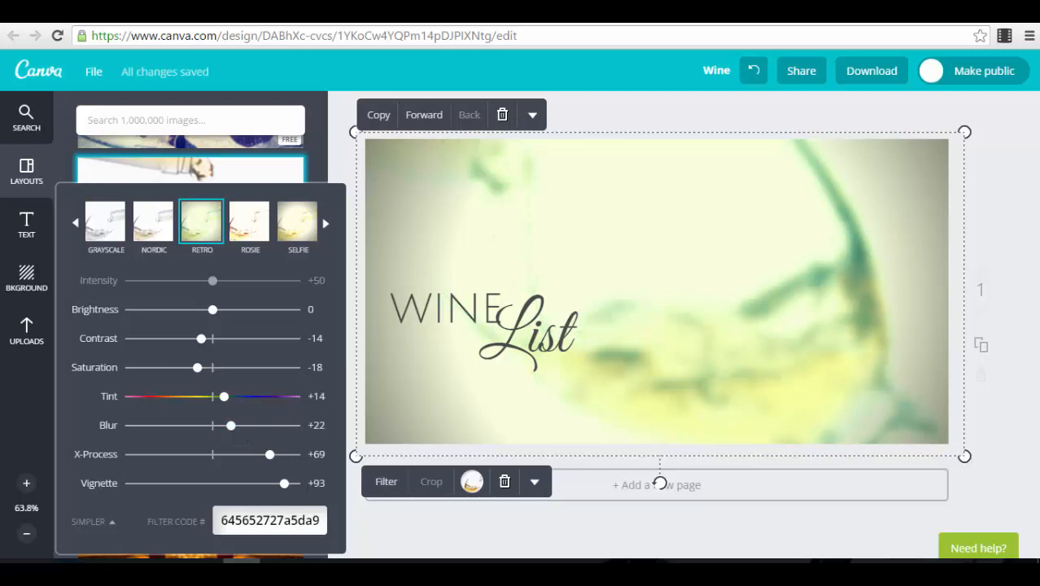
pyautogui.click(1027, 374)
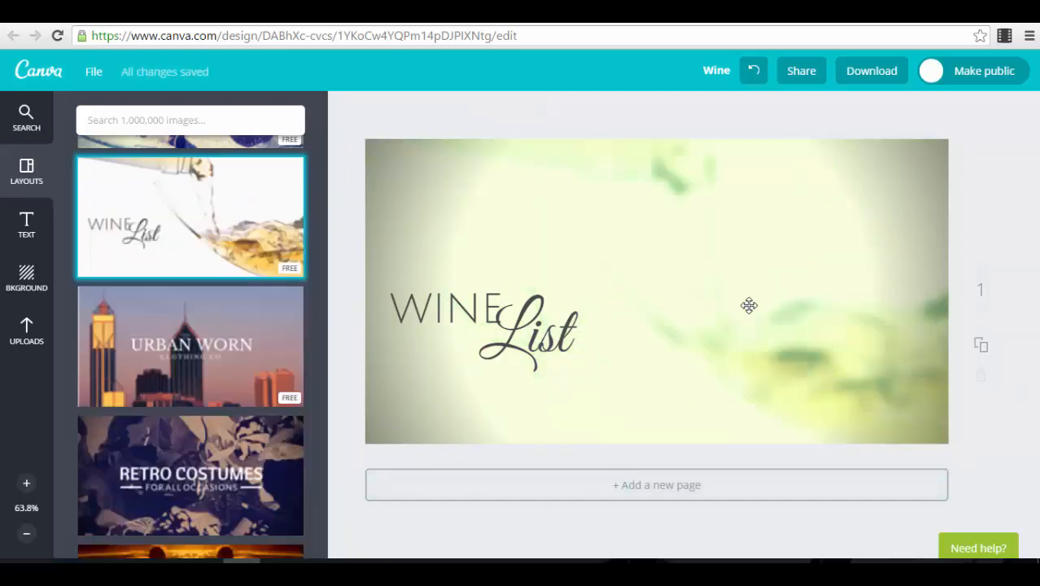
# Examine the background image's flip options, colour swatches and custom colour wheel without changing anything
pyautogui.click(535, 484)
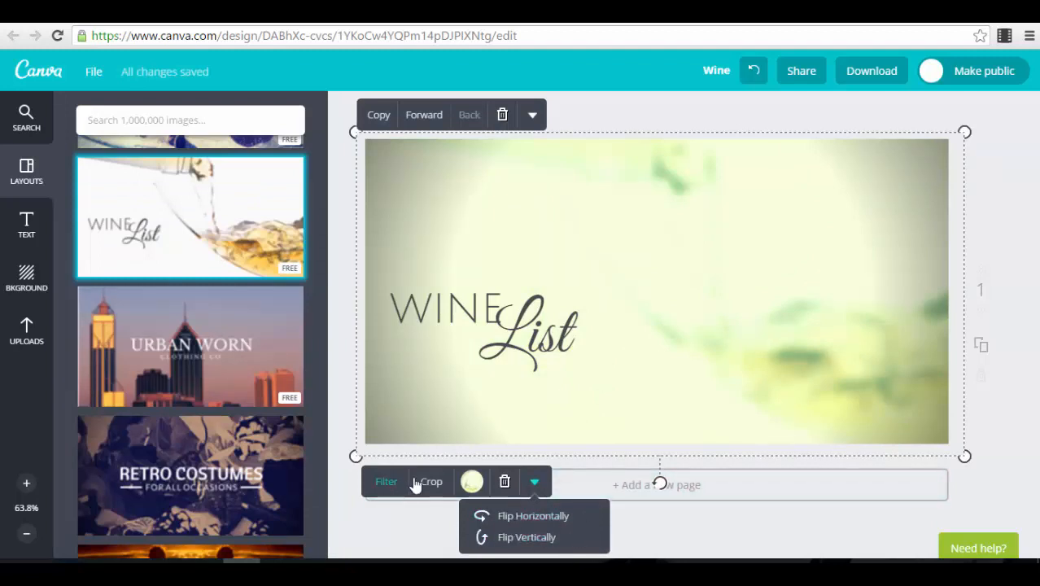
pyautogui.click(472, 482)
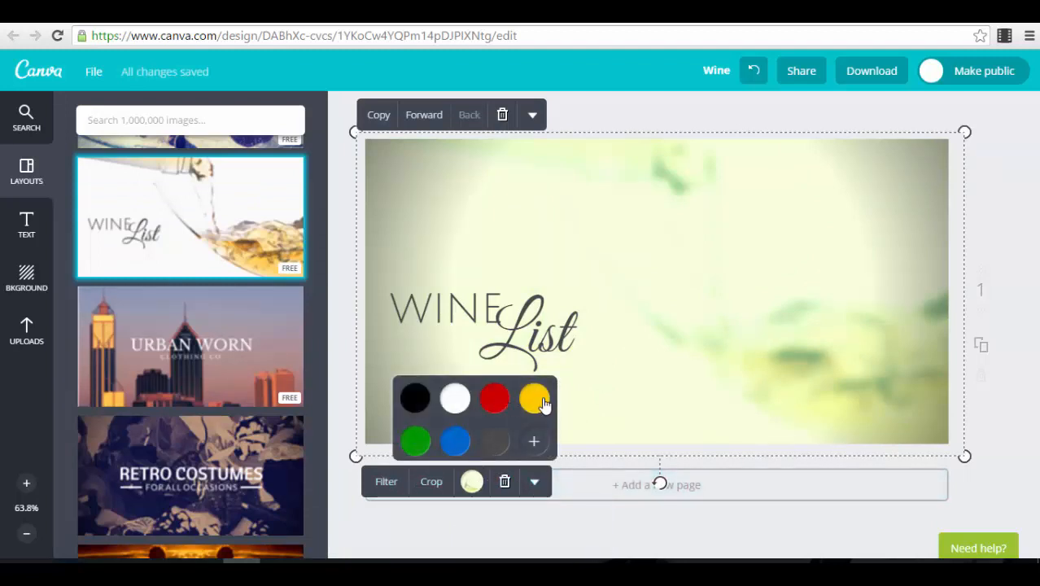
pyautogui.click(544, 450)
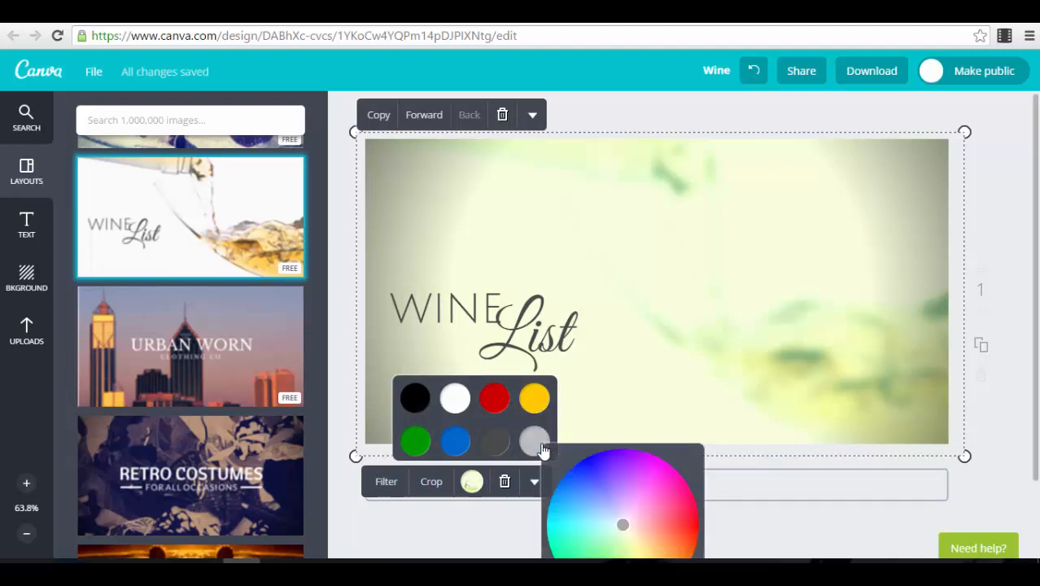
pyautogui.click(1023, 445)
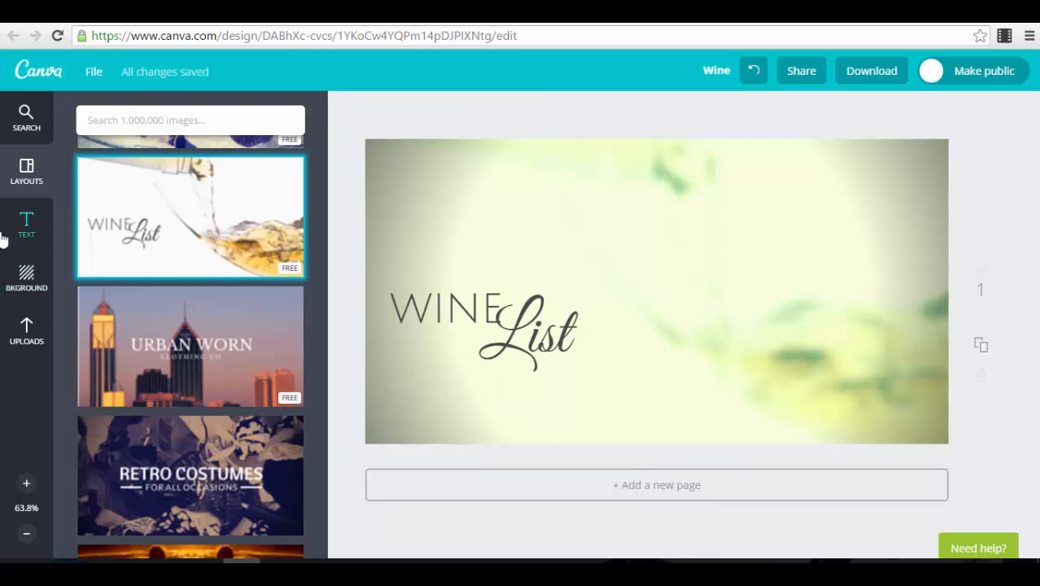
# Browse the background library, examining its colour swatches, free patterns and paid photo backgrounds
pyautogui.click(25, 278)
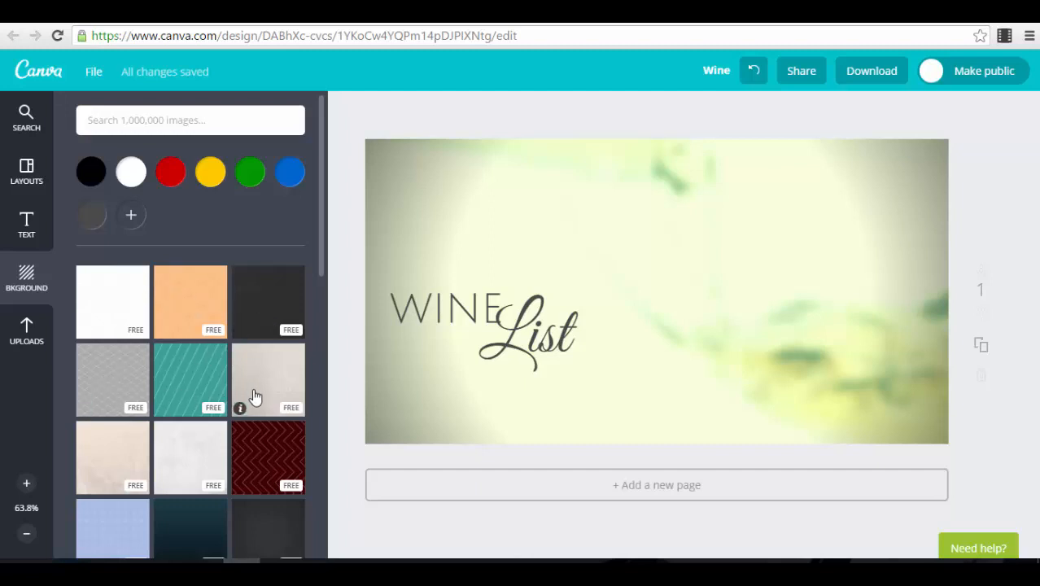
pyautogui.scroll(-2, 244, 382)
pyautogui.scroll(2, 188, 285)
pyautogui.scroll(-7, 199, 399)
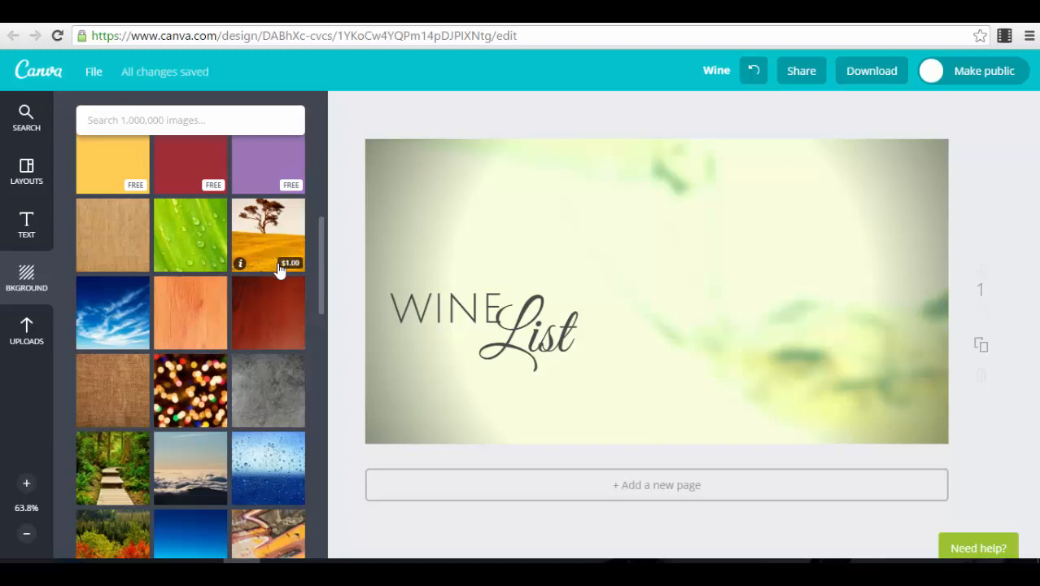
pyautogui.scroll(-10, 244, 358)
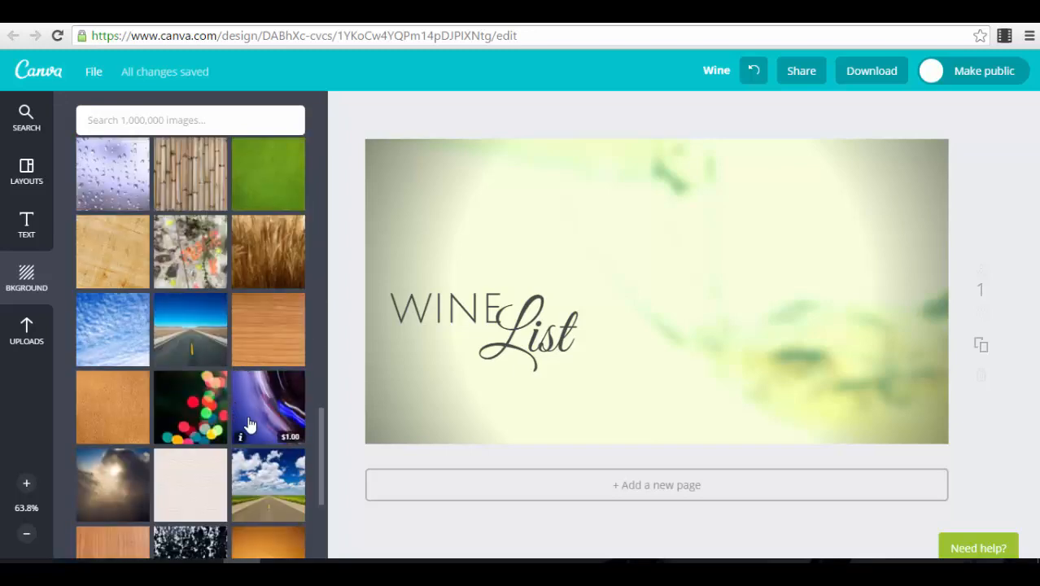
pyautogui.scroll(10, 265, 407)
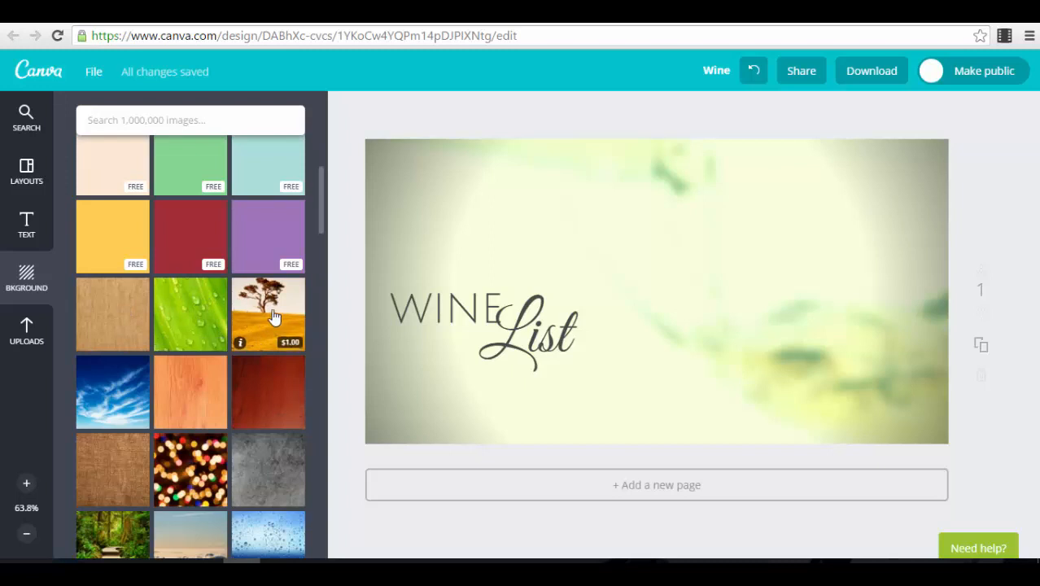
pyautogui.scroll(3, 284, 390)
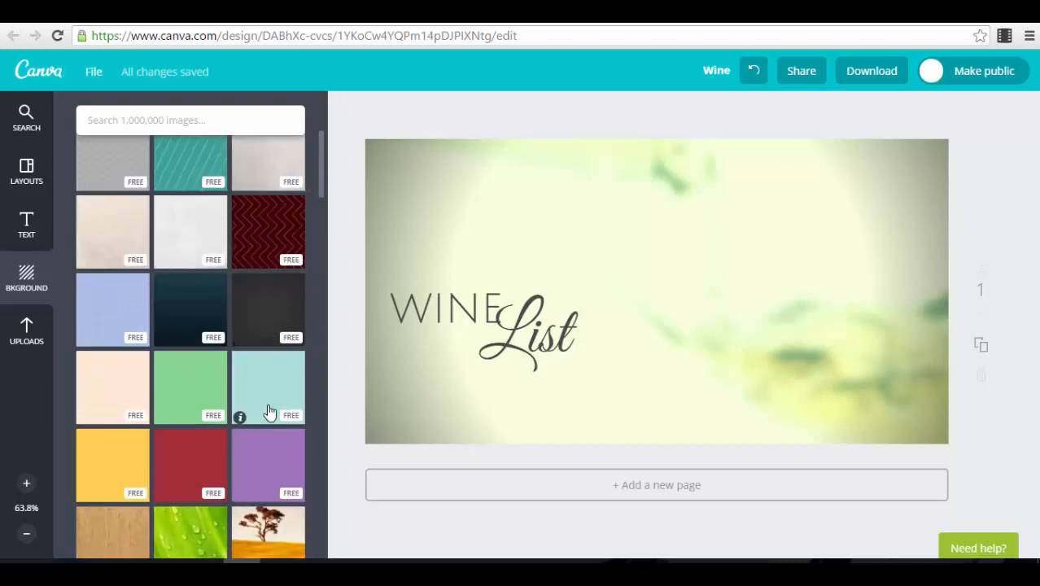
pyautogui.scroll(3, 267, 399)
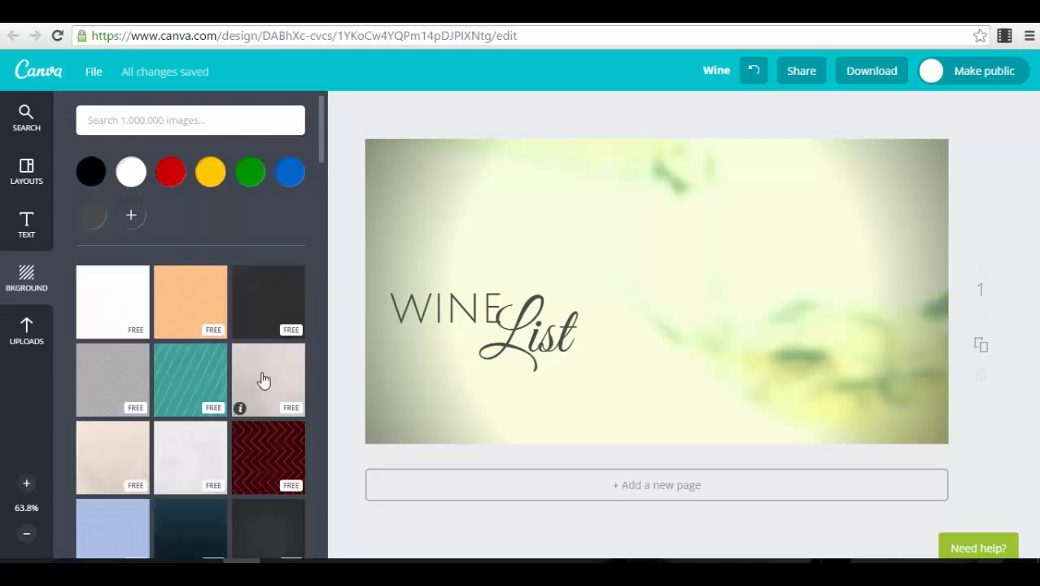
# Add the orange circular chart icon from the uploaded images to the design and enlarge it to roughly twice its size
pyautogui.click(33, 329)
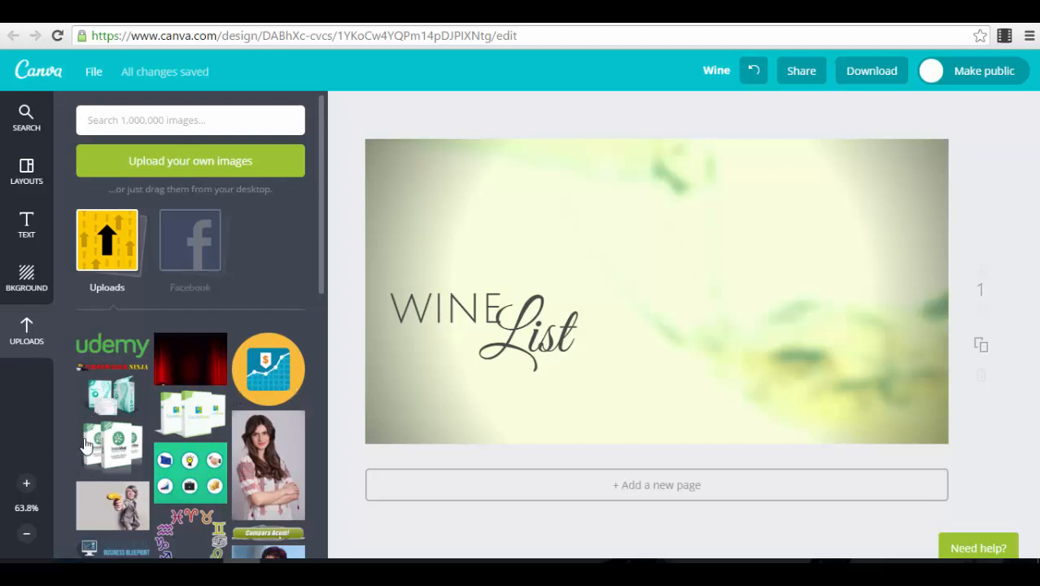
pyautogui.click(267, 364)
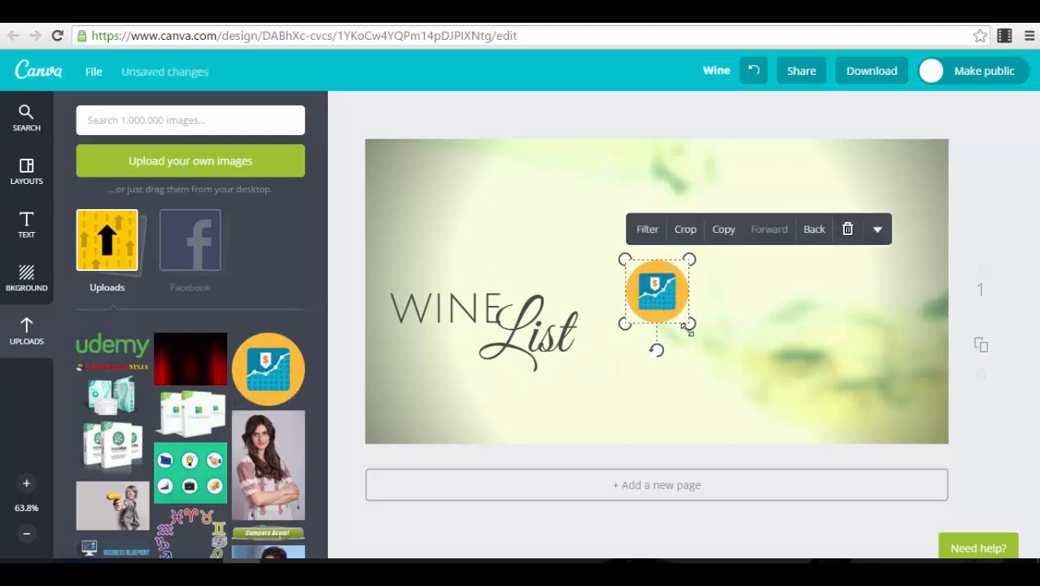
pyautogui.moveTo(689, 325); pyautogui.dragTo(746, 380)
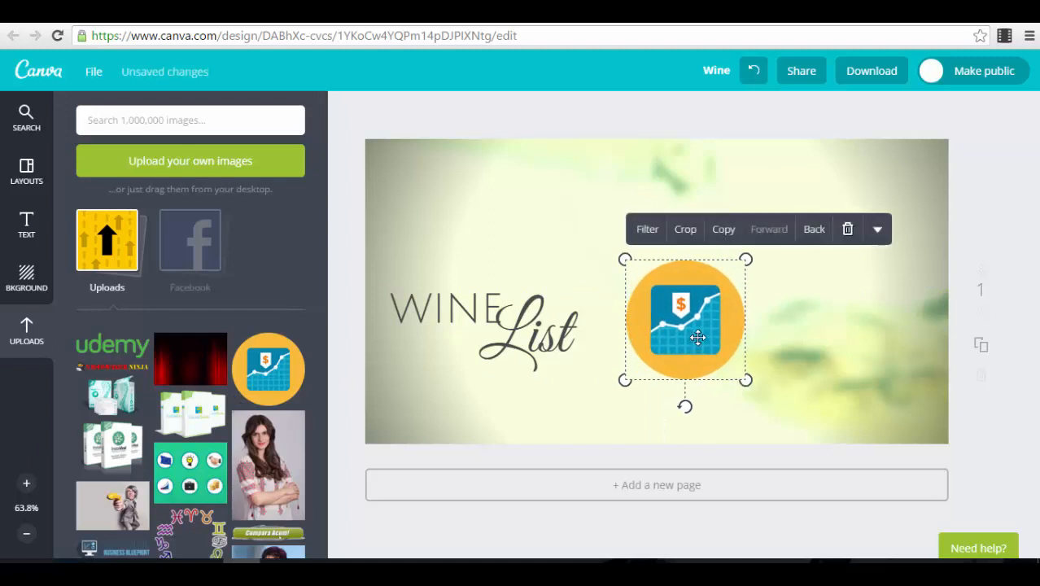
# Try moving the chart icon up over the wine glass background and undo that change
pyautogui.moveTo(697, 337); pyautogui.dragTo(703, 279)
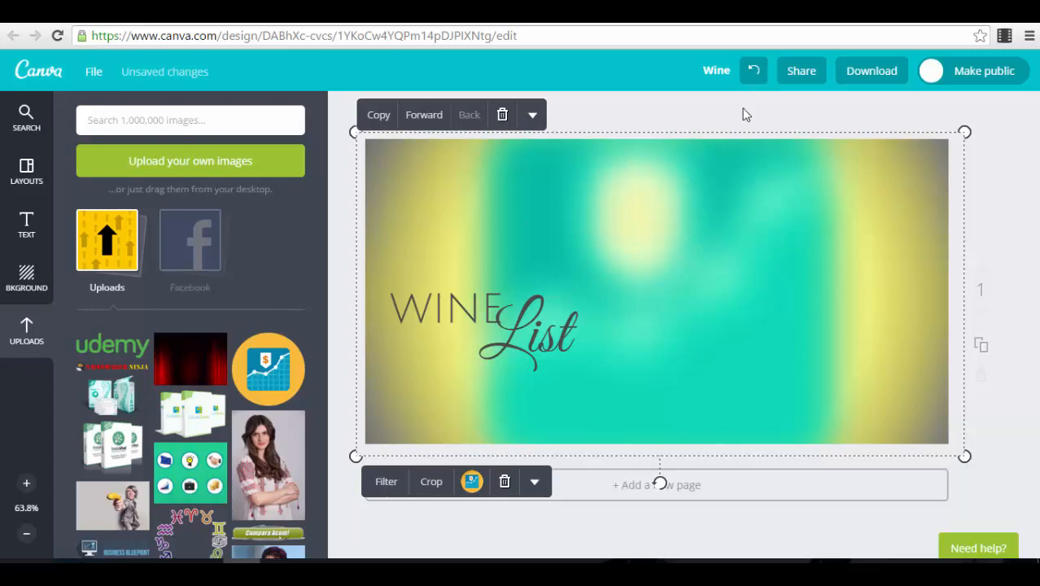
pyautogui.click(753, 72)
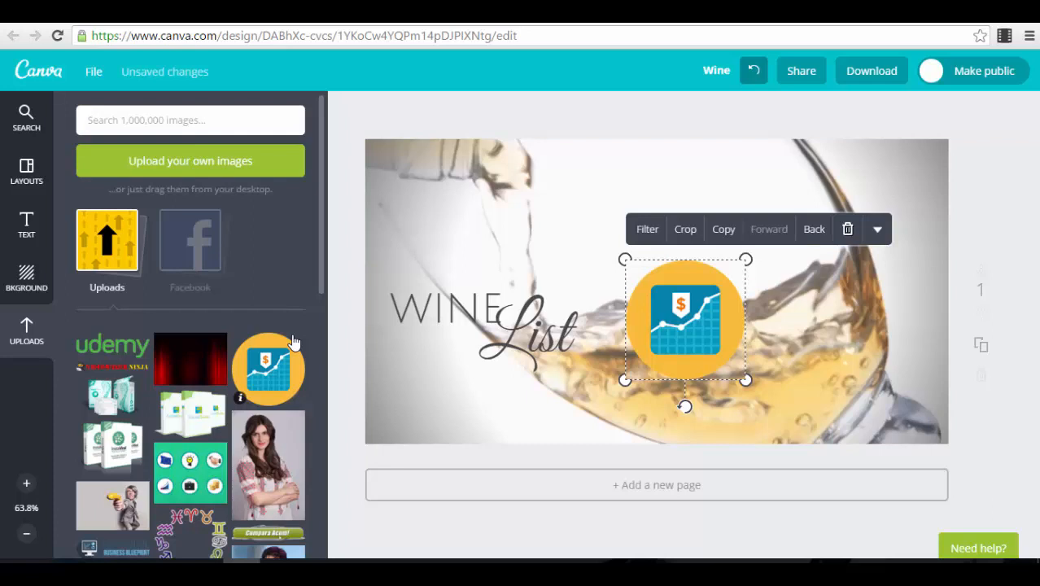
# Delete the chart icon and place the circular frame with the green band on the right half of the design
pyautogui.click(27, 121)
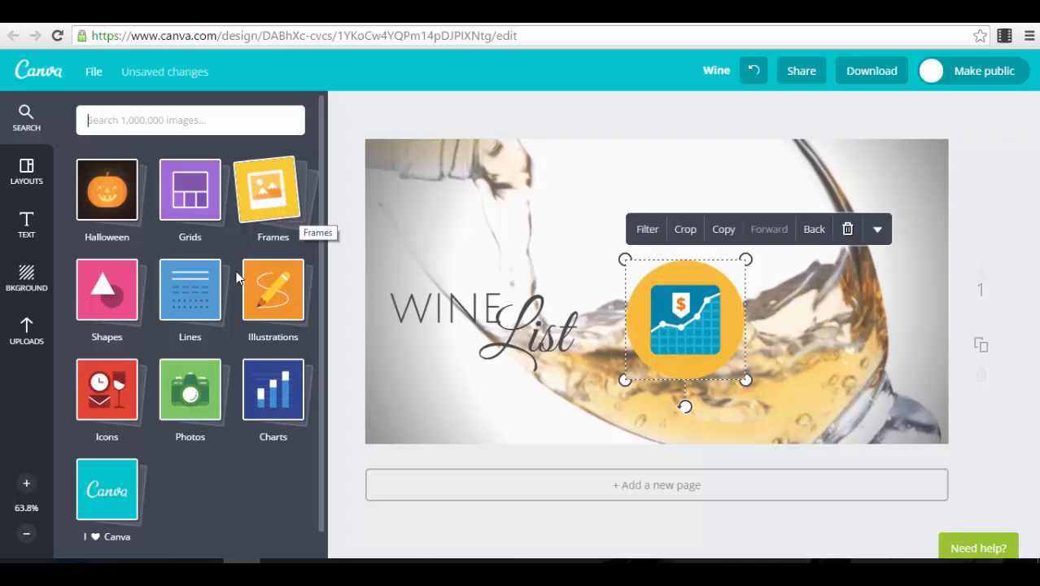
pyautogui.click(240, 195)
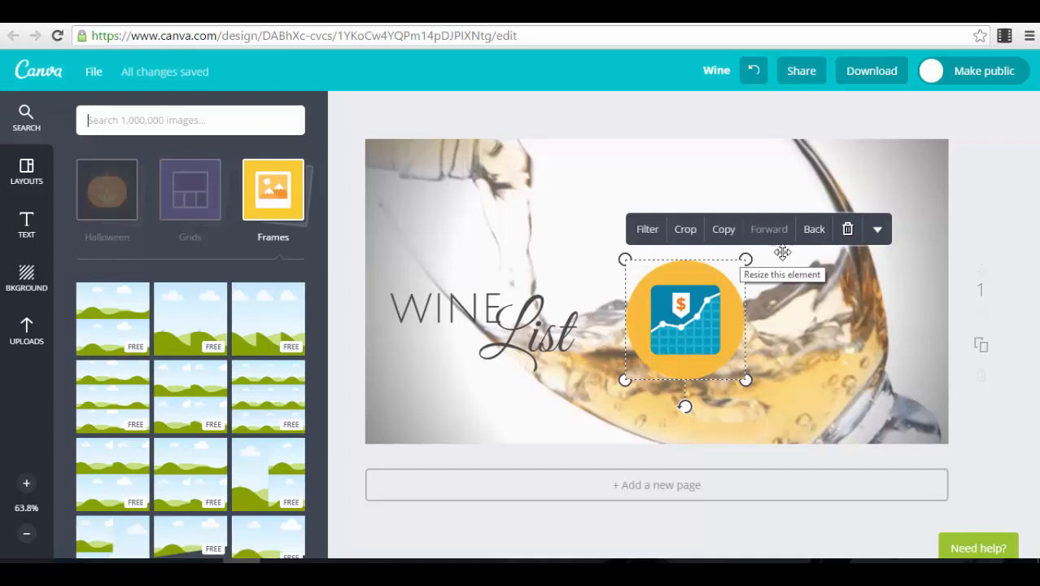
pyautogui.click(847, 229)
pyautogui.scroll(-2, 237, 390)
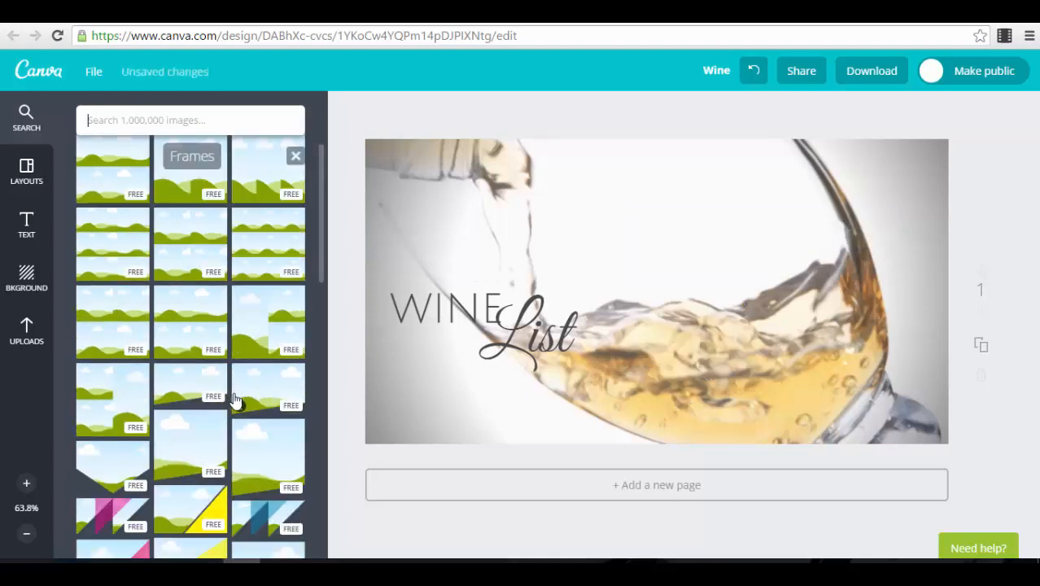
pyautogui.scroll(-3, 233, 398)
pyautogui.click(198, 317)
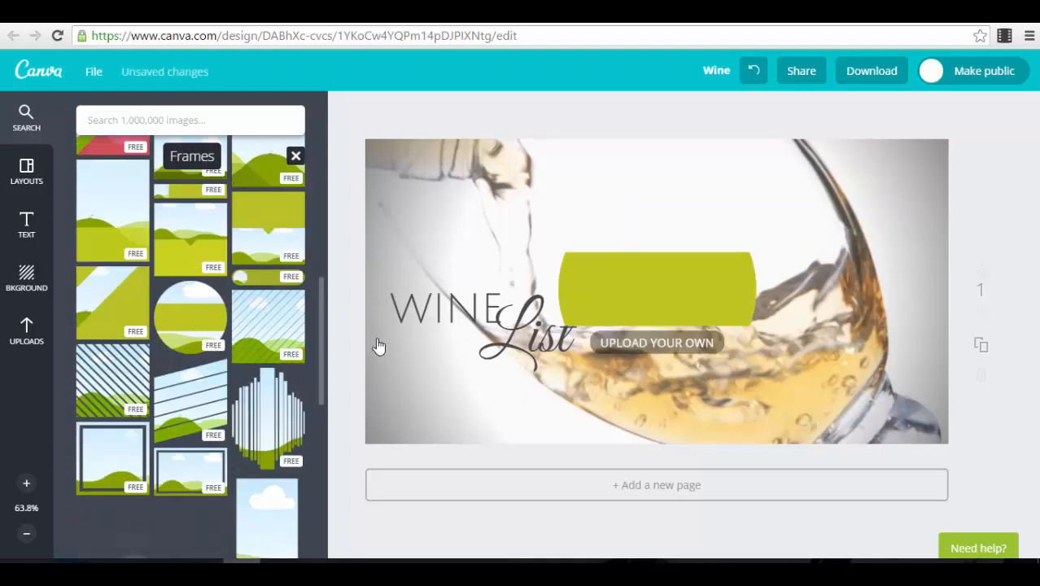
pyautogui.moveTo(669, 284); pyautogui.dragTo(785, 295)
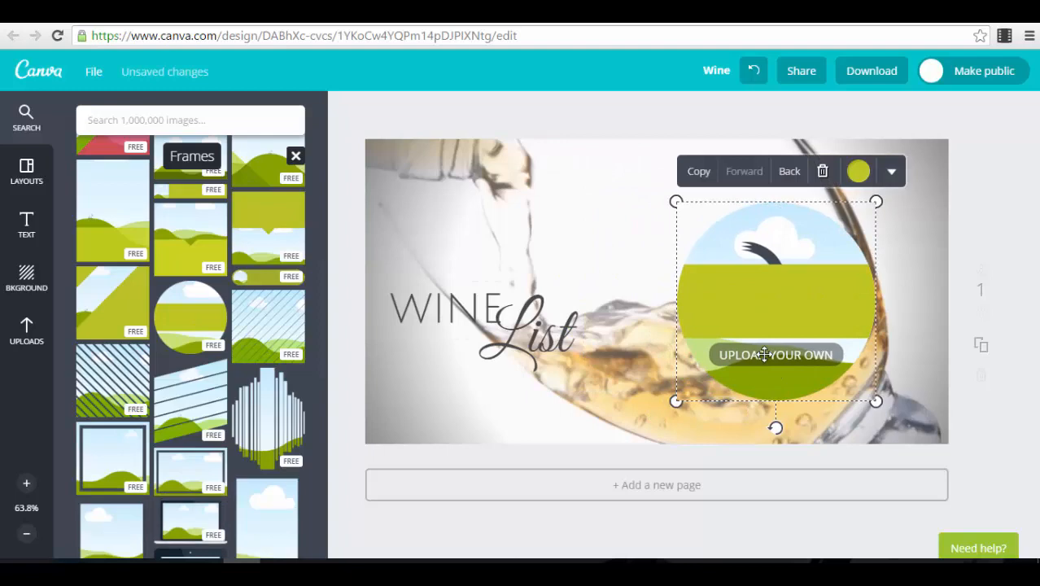
# Fill the circular frame with the uploaded photo of the long-haired woman with crossed arms and delete the frame
pyautogui.click(32, 324)
pyautogui.scroll(-2, 175, 313)
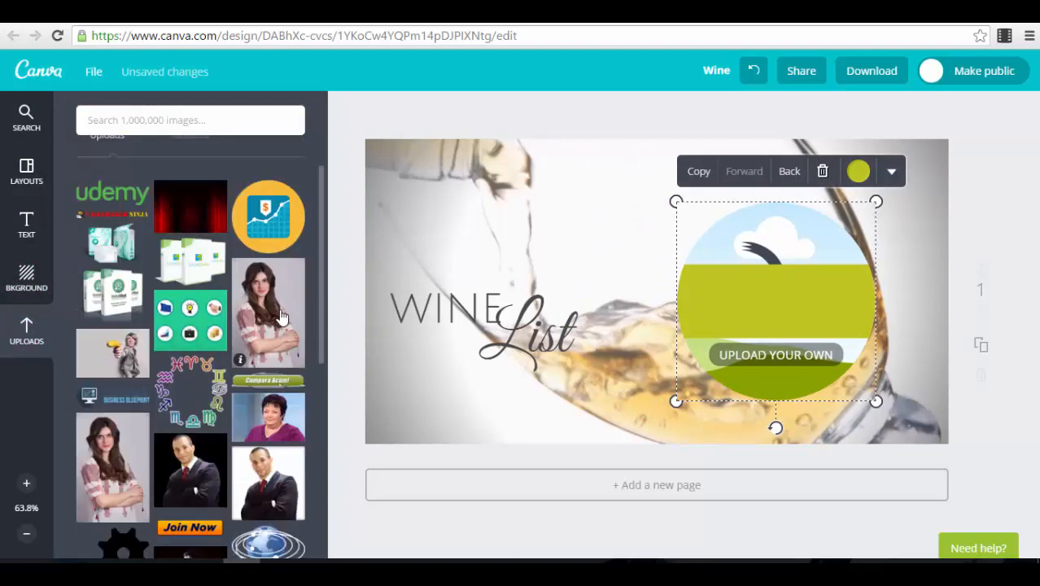
pyautogui.moveTo(280, 318); pyautogui.dragTo(807, 316)
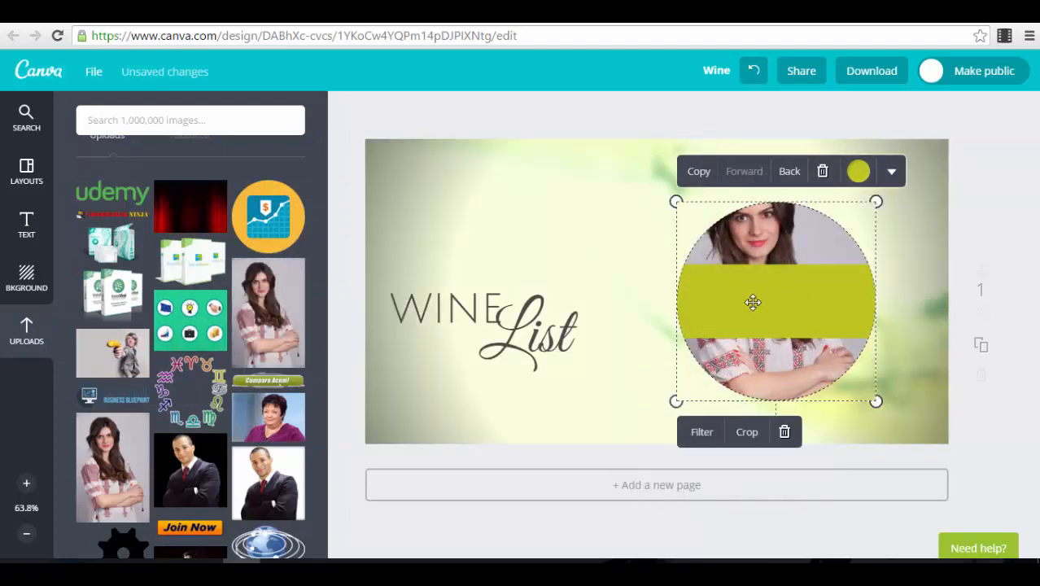
pyautogui.click(824, 173)
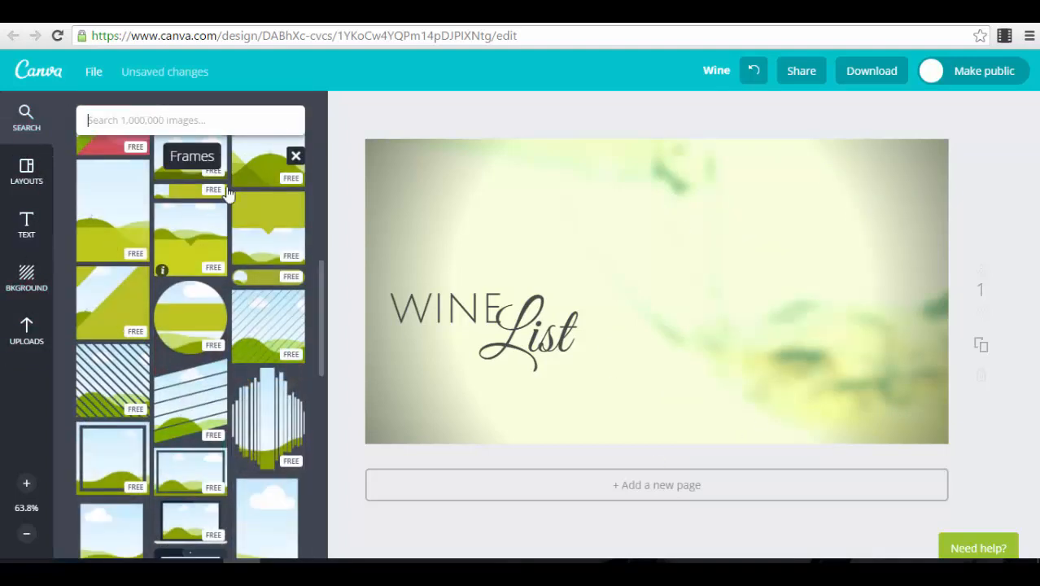
# Leave the Frames collection and look through the layouts available in the Grids collection
pyautogui.click(301, 166)
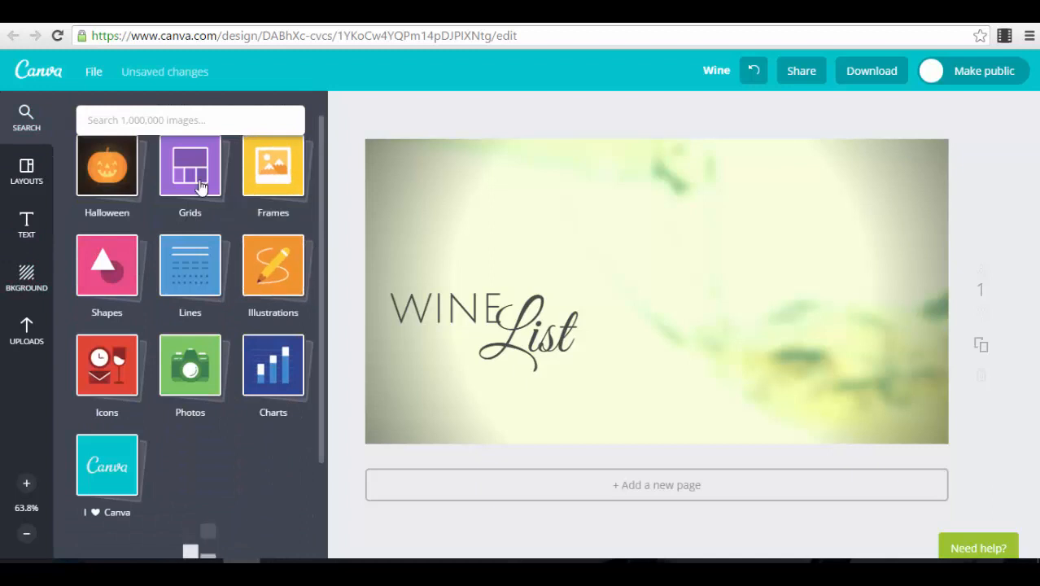
pyautogui.click(196, 216)
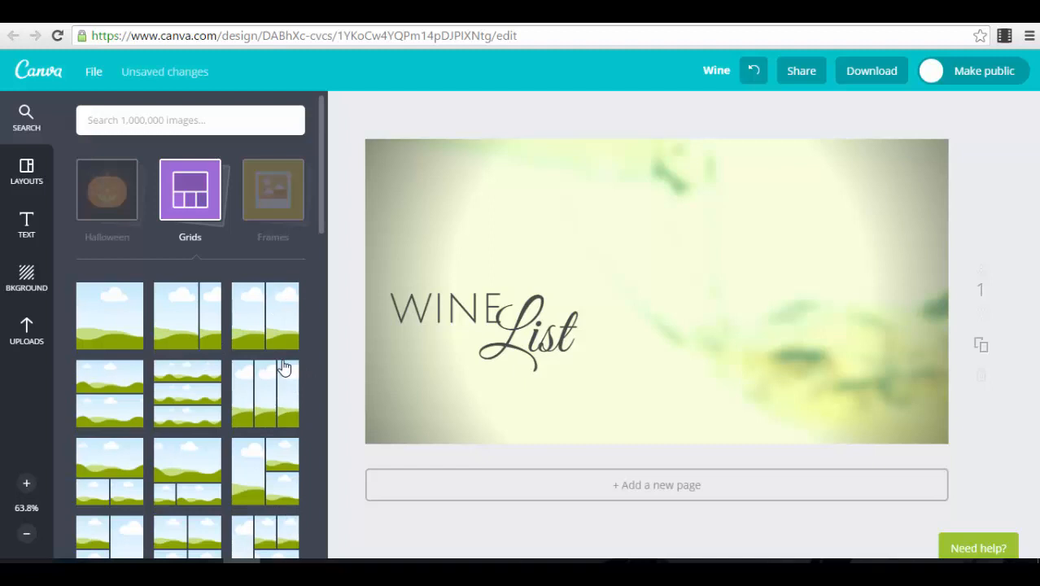
pyautogui.scroll(-6, 236, 386)
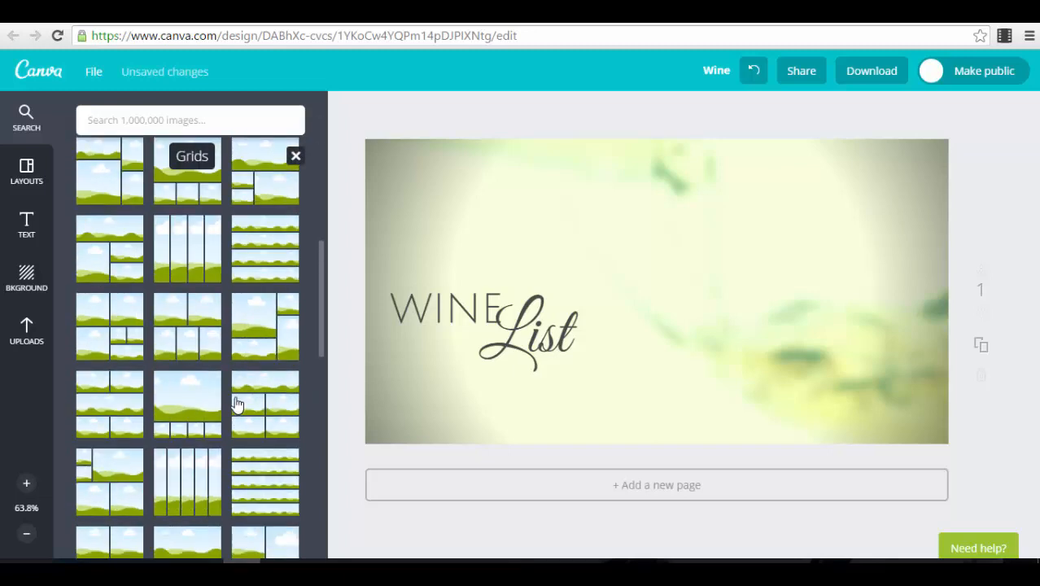
pyautogui.click(295, 155)
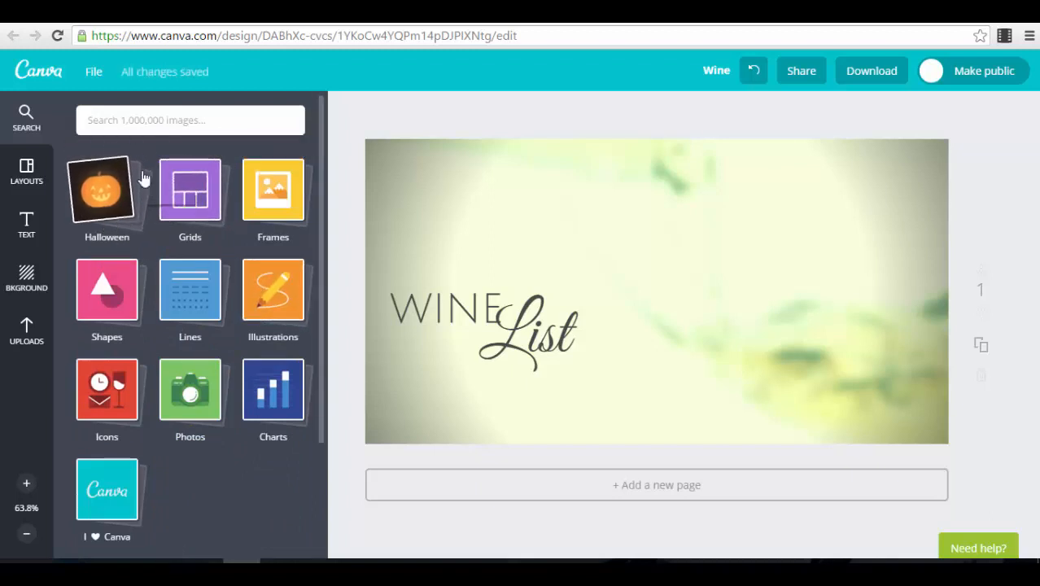
# Try out the dark blue and beige globe from the Illustrations collection right of the Wine List text and delete it
pyautogui.click(279, 287)
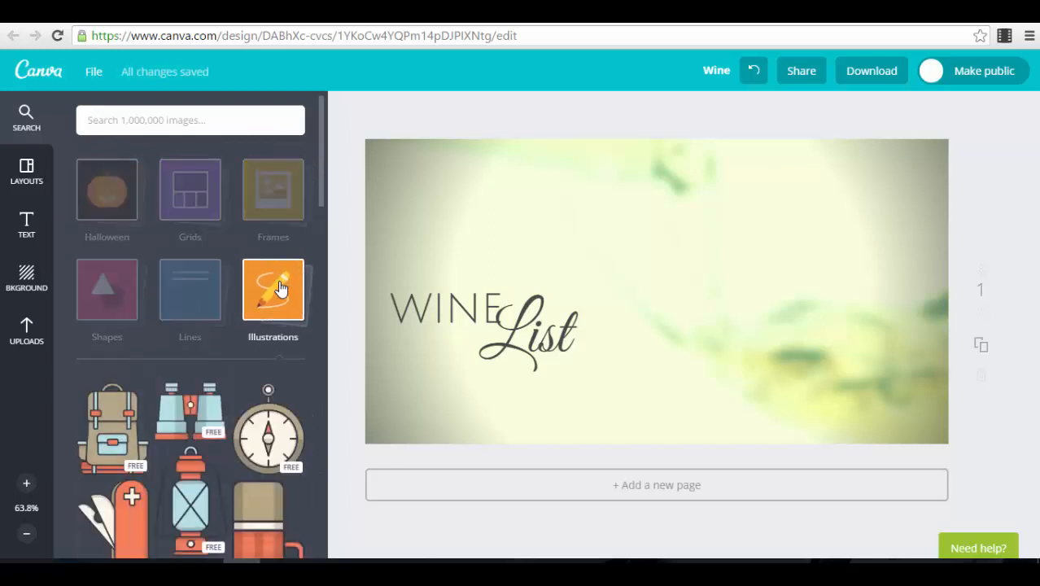
pyautogui.scroll(-1, 267, 378)
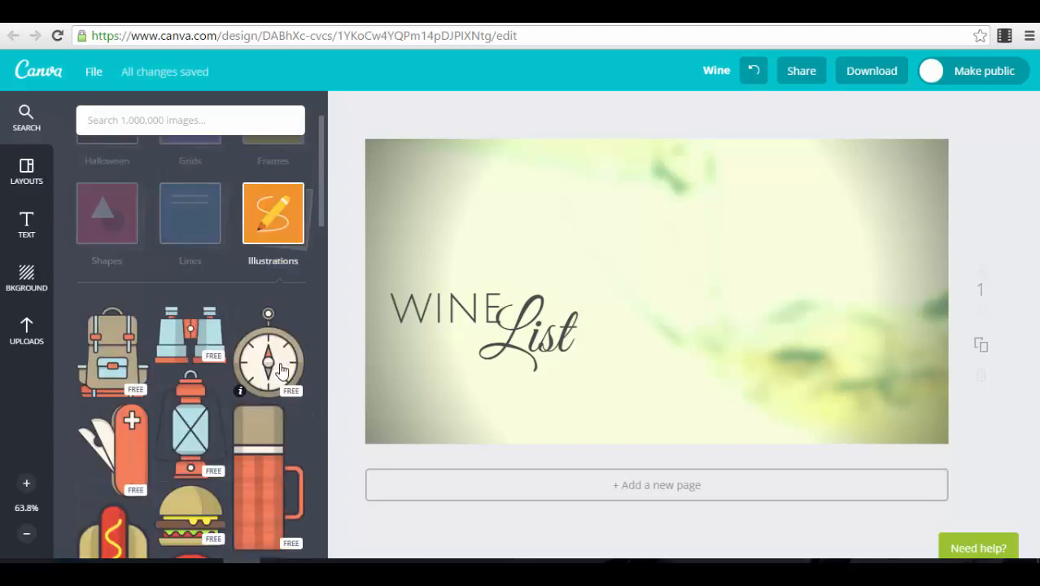
pyautogui.scroll(-2, 282, 371)
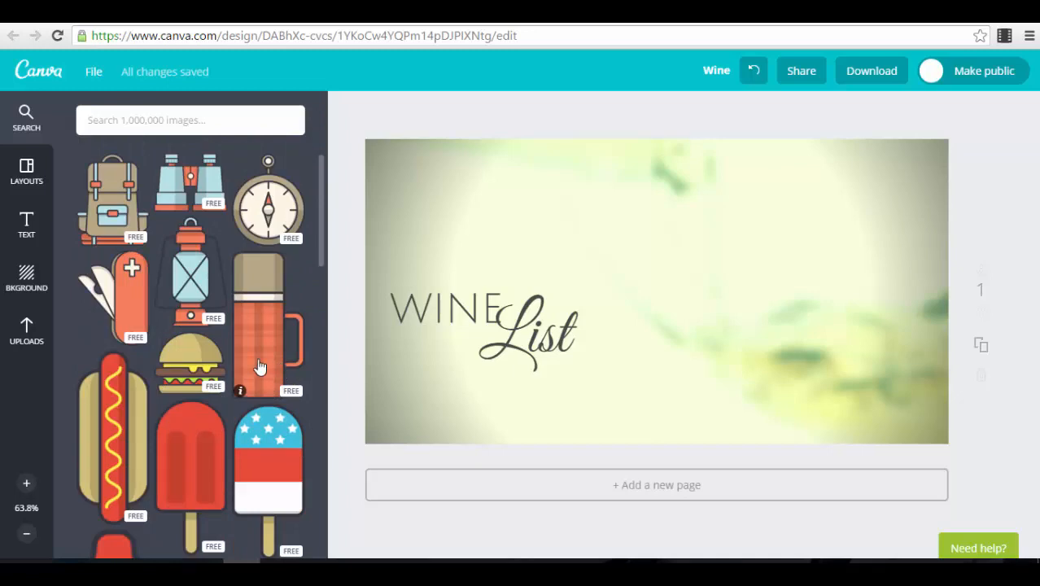
pyautogui.scroll(-15, 234, 332)
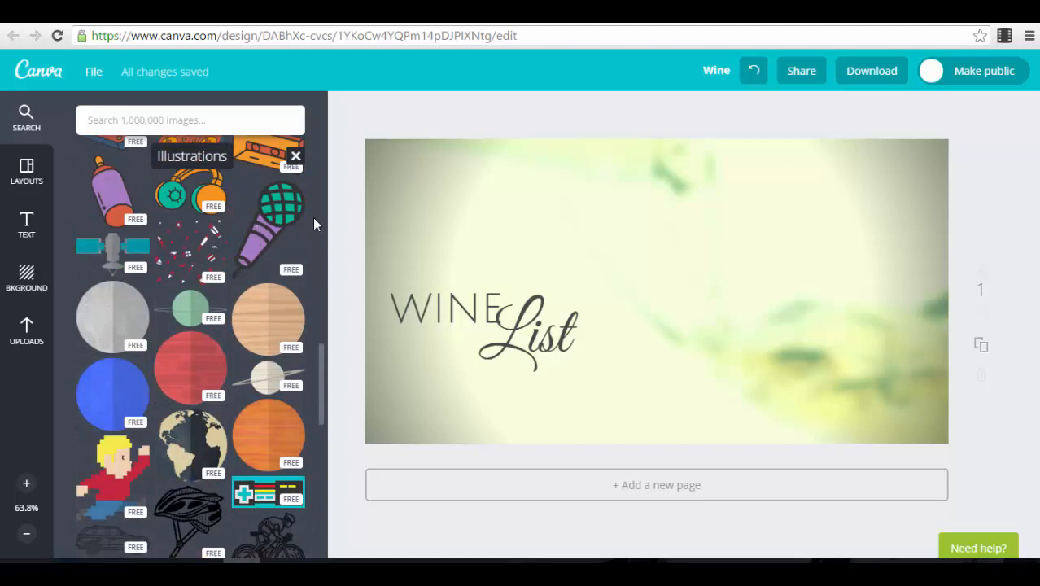
pyautogui.scroll(-3, 203, 317)
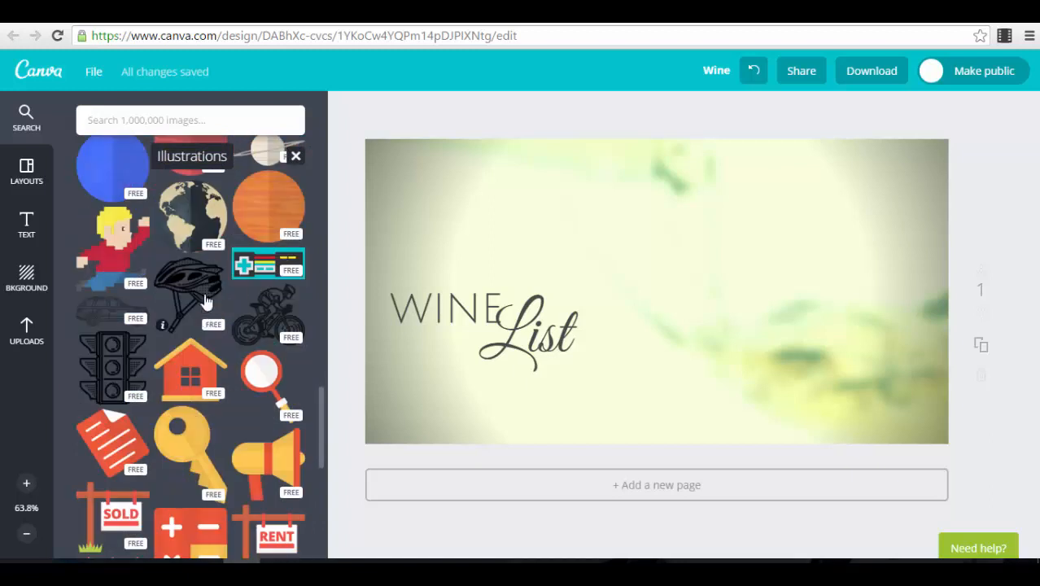
pyautogui.click(197, 218)
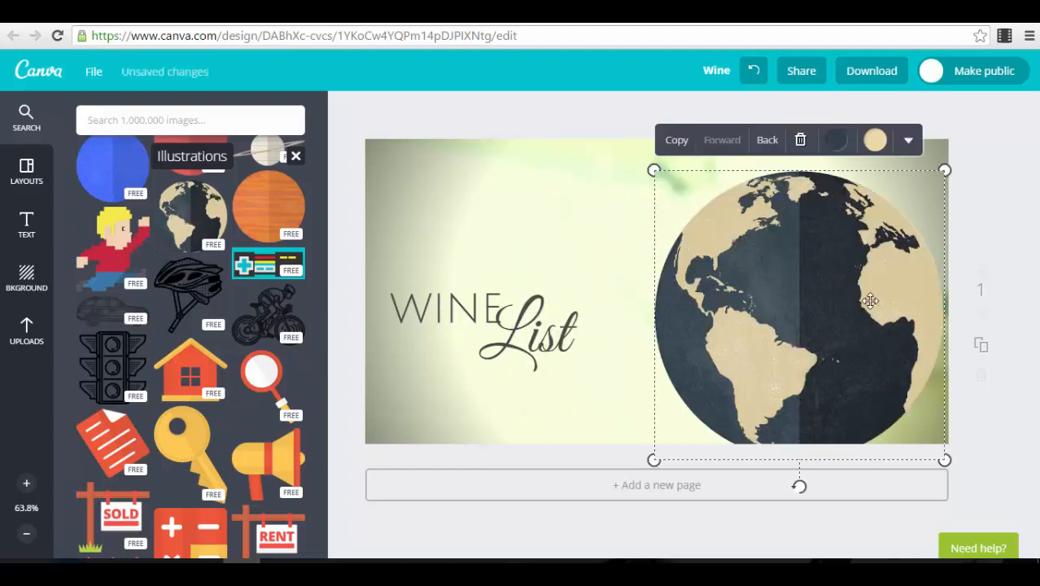
pyautogui.moveTo(869, 299); pyautogui.dragTo(787, 277)
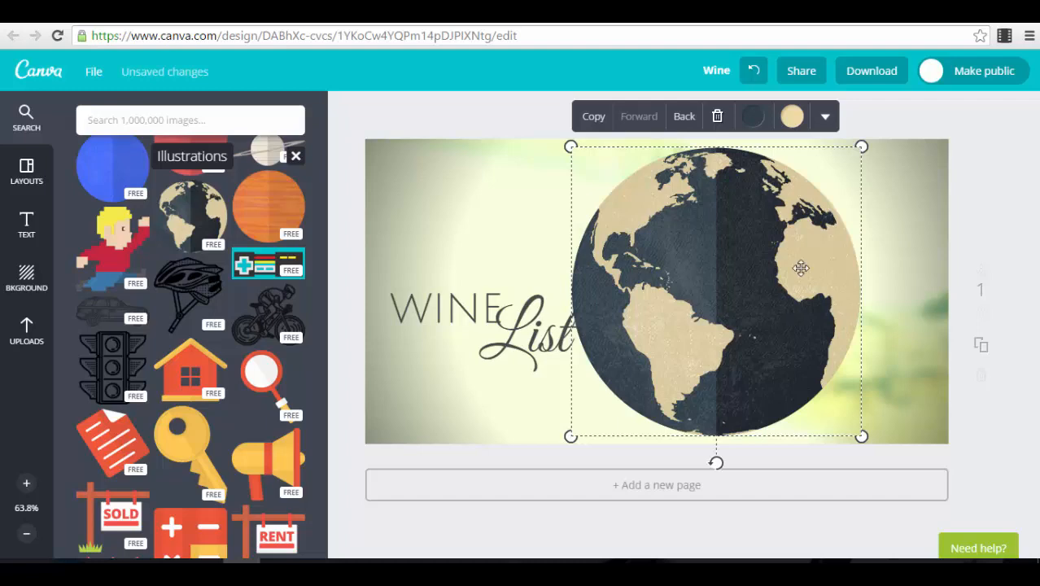
pyautogui.click(717, 117)
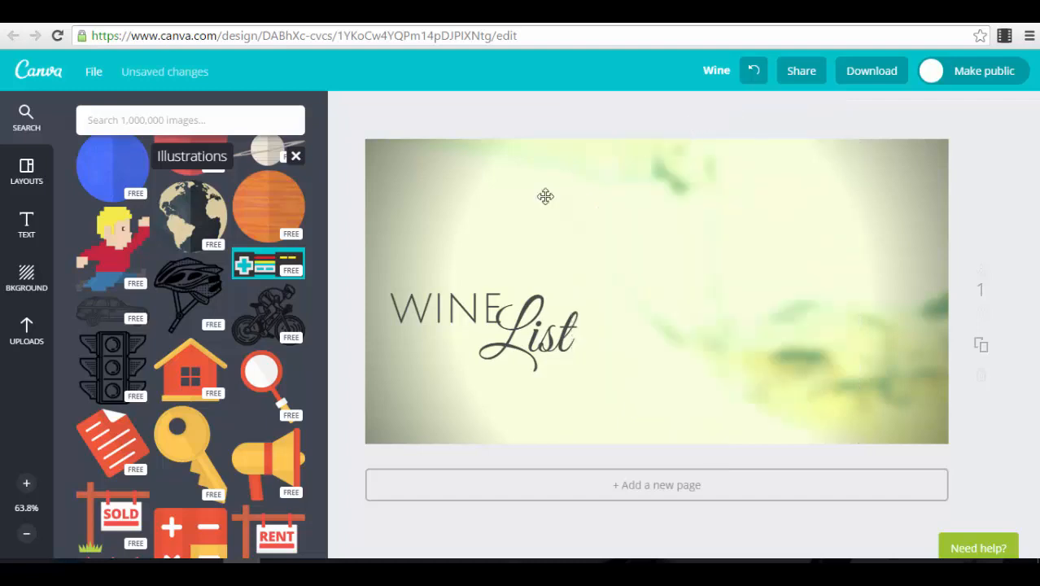
# Browse further through the Illustrations collection, examining its buildings, hearts, Easter items and animals
pyautogui.scroll(-3, 160, 322)
pyautogui.scroll(-3, 160, 321)
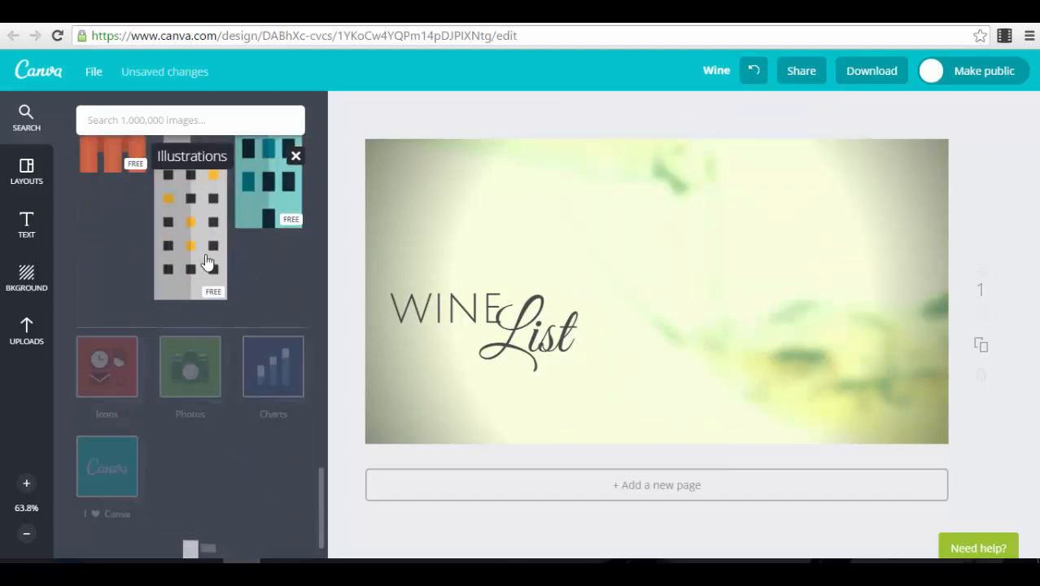
pyautogui.click(161, 122)
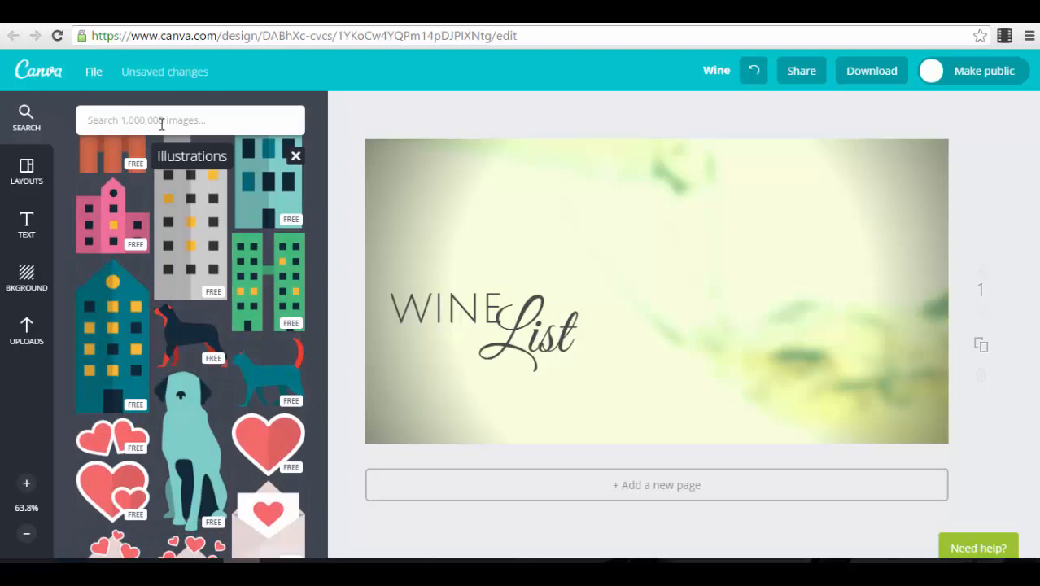
pyautogui.scroll(-10, 230, 334)
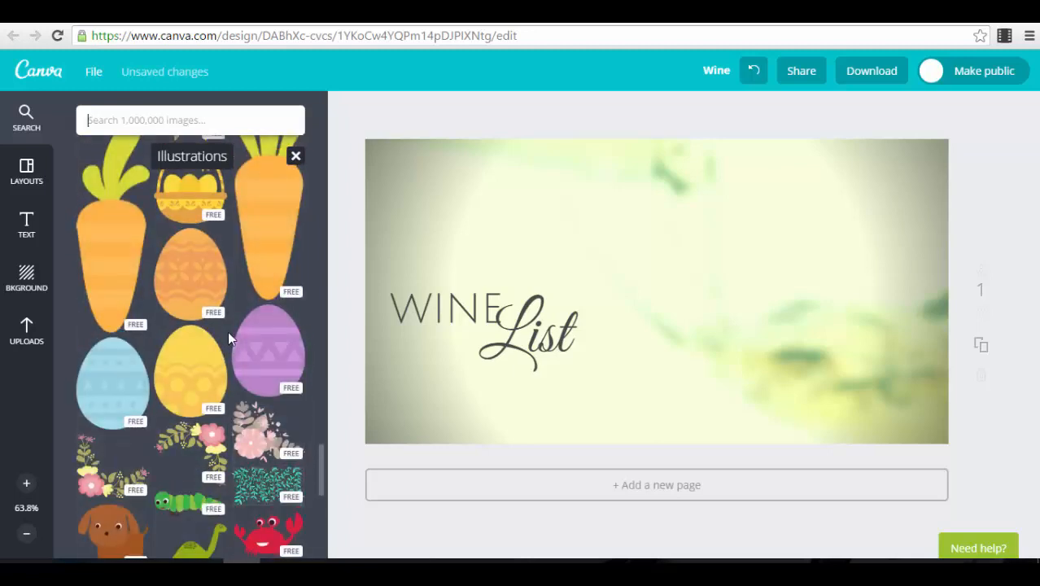
pyautogui.scroll(-8, 228, 331)
pyautogui.scroll(-6, 214, 354)
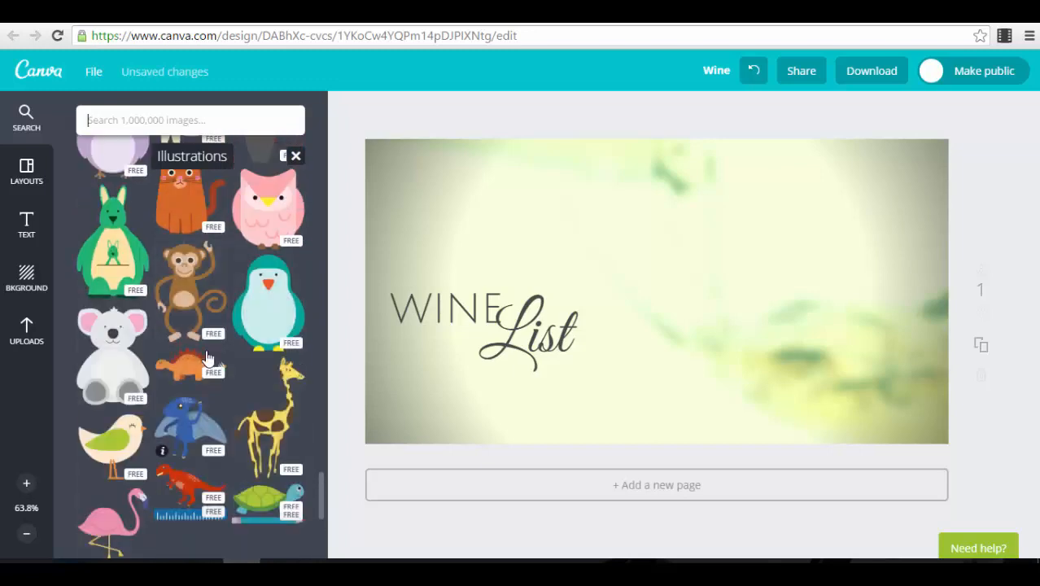
# Leave the Illustrations collection and look through the coloured squares, borders and circles in the Shapes collection
pyautogui.click(34, 114)
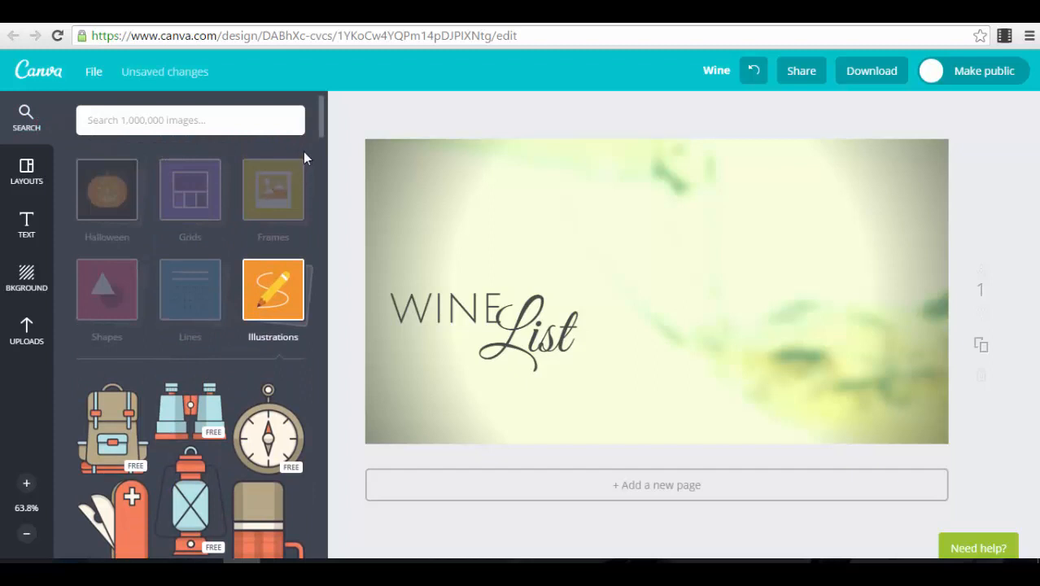
pyautogui.click(200, 312)
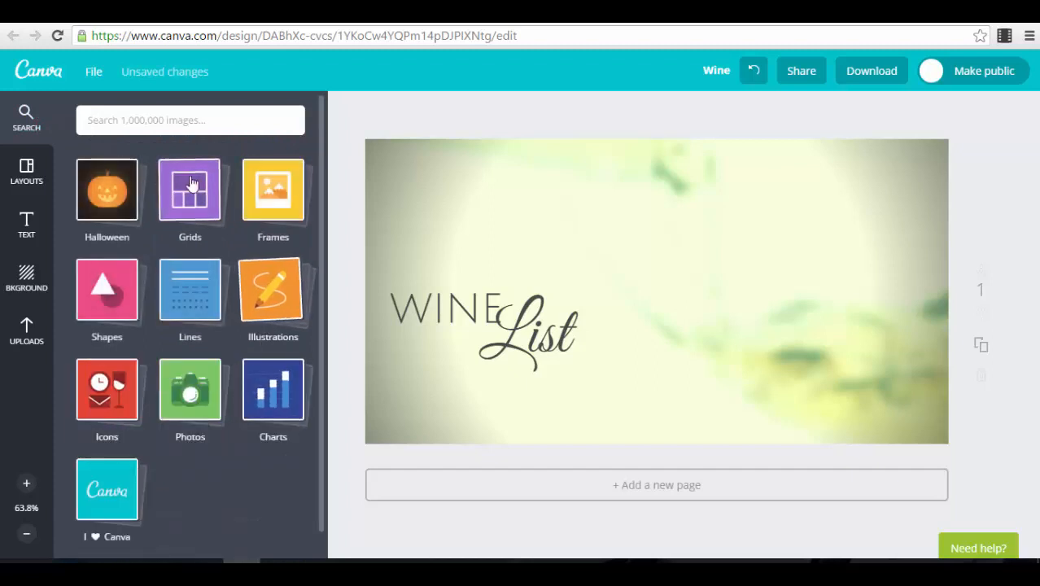
pyautogui.click(122, 297)
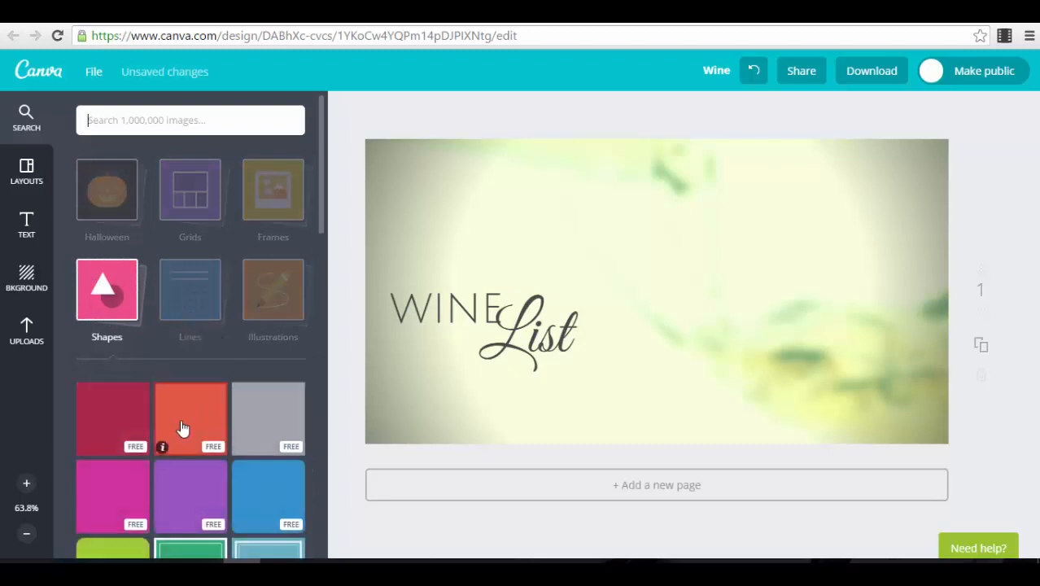
pyautogui.scroll(-3, 256, 495)
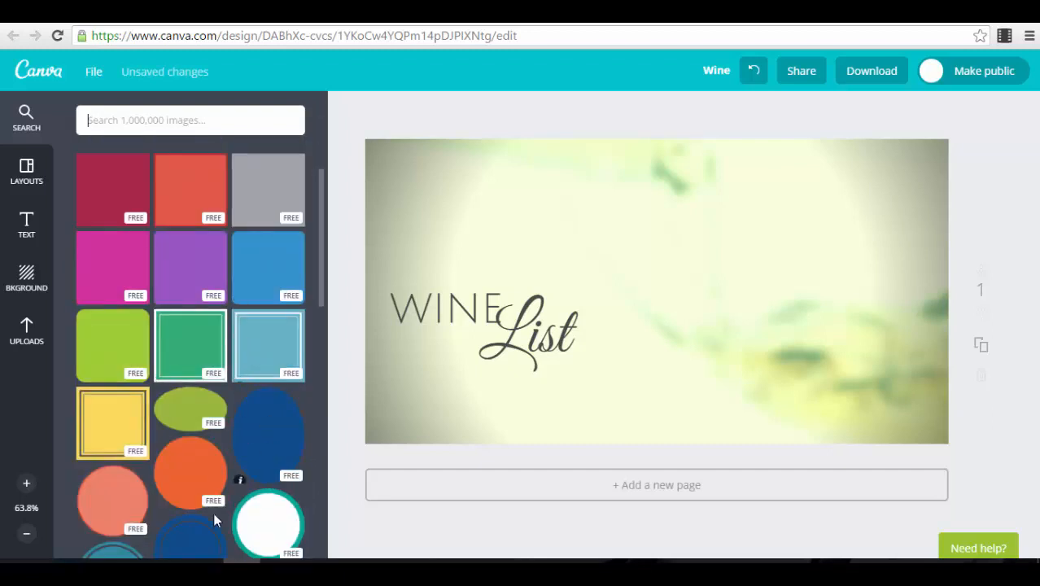
pyautogui.scroll(3, 170, 329)
pyautogui.click(197, 232)
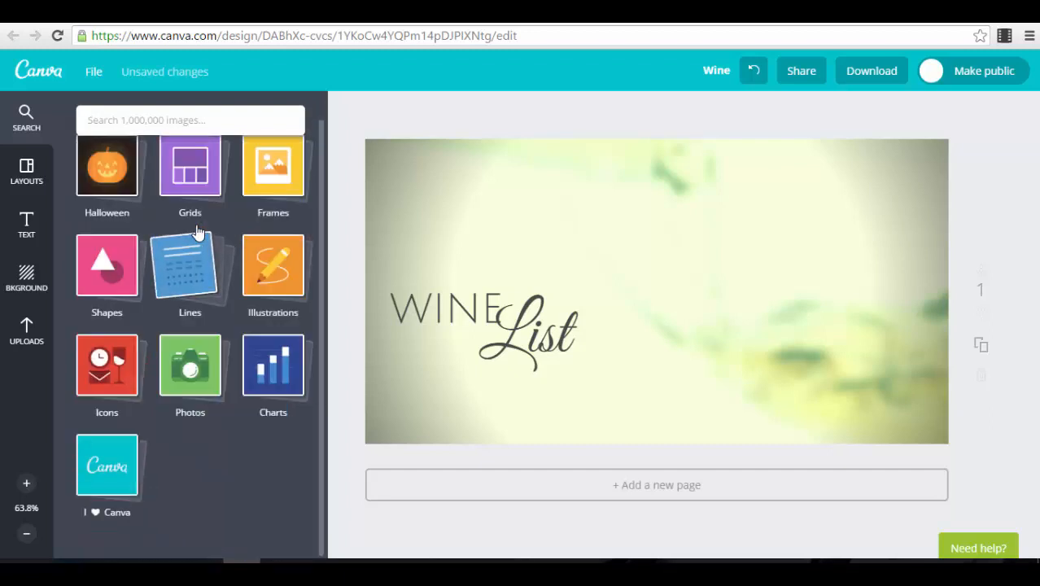
# Look through the Lines collection, examining its dividers, connectors, arrows and swirls, and close the collection
pyautogui.click(197, 287)
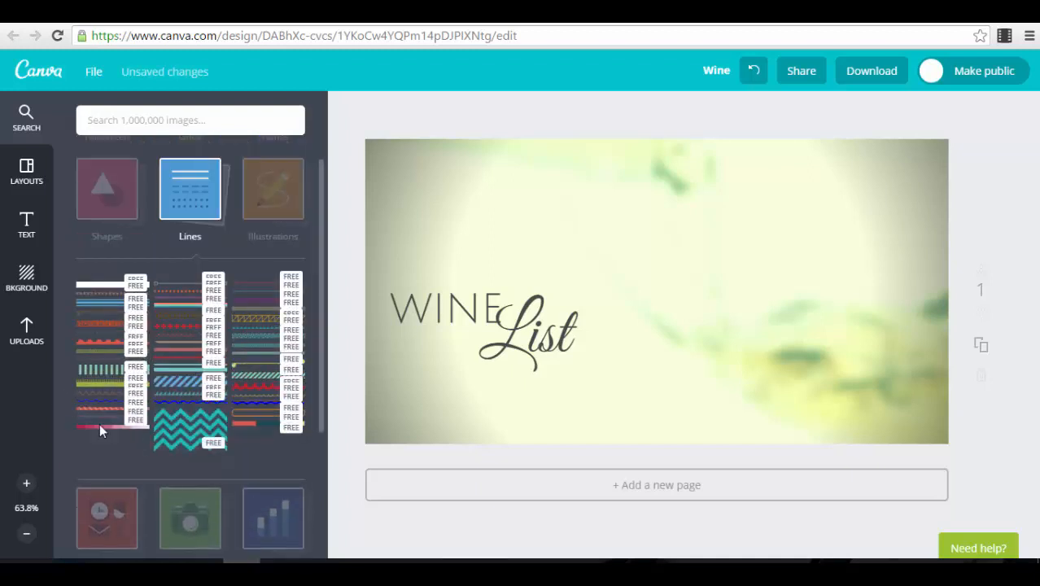
pyautogui.scroll(-2, 230, 464)
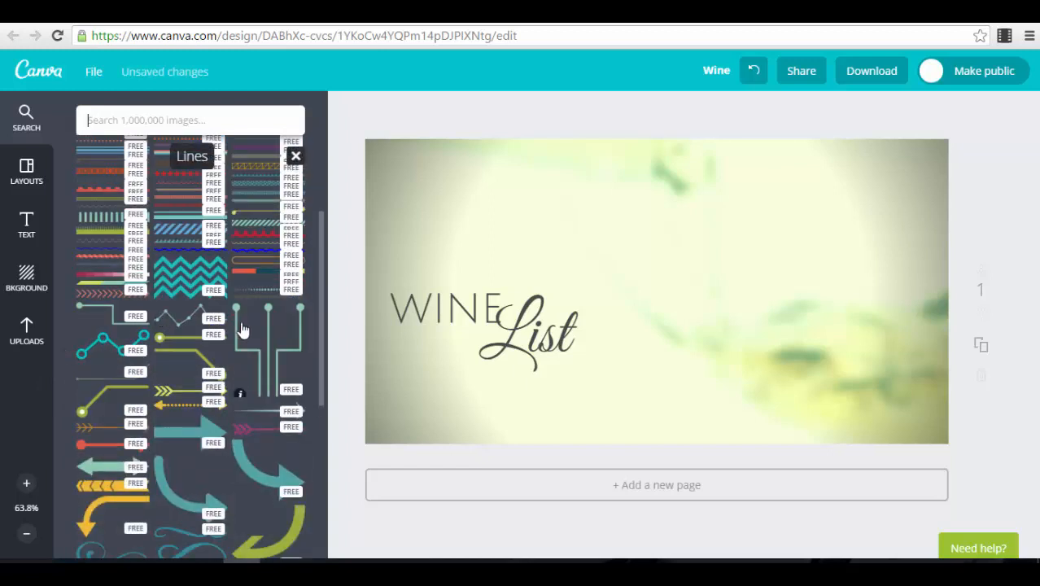
pyautogui.scroll(-1, 242, 329)
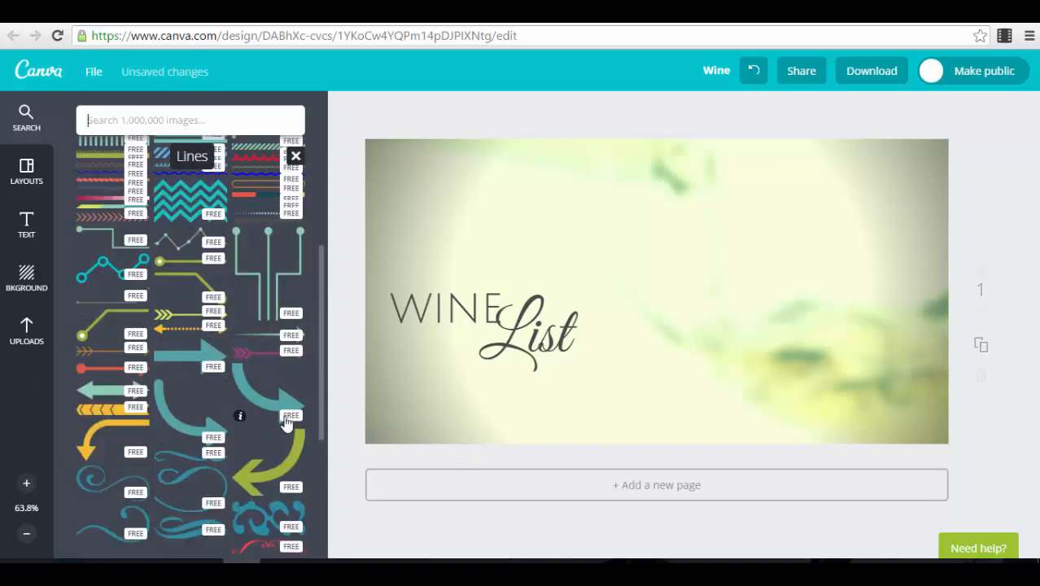
pyautogui.scroll(-2, 246, 423)
pyautogui.scroll(4, 206, 368)
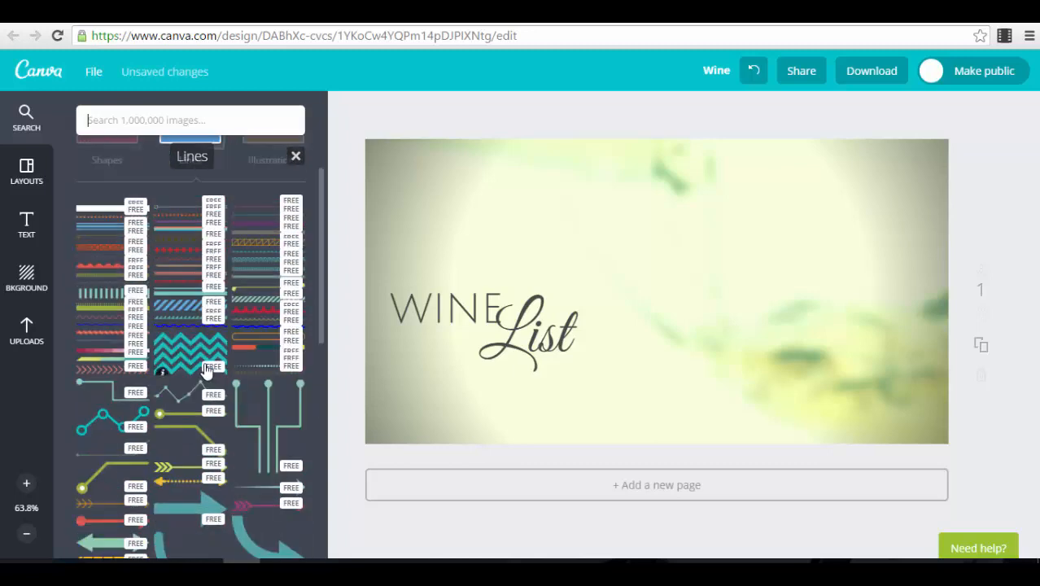
pyautogui.scroll(2, 206, 369)
pyautogui.click(213, 285)
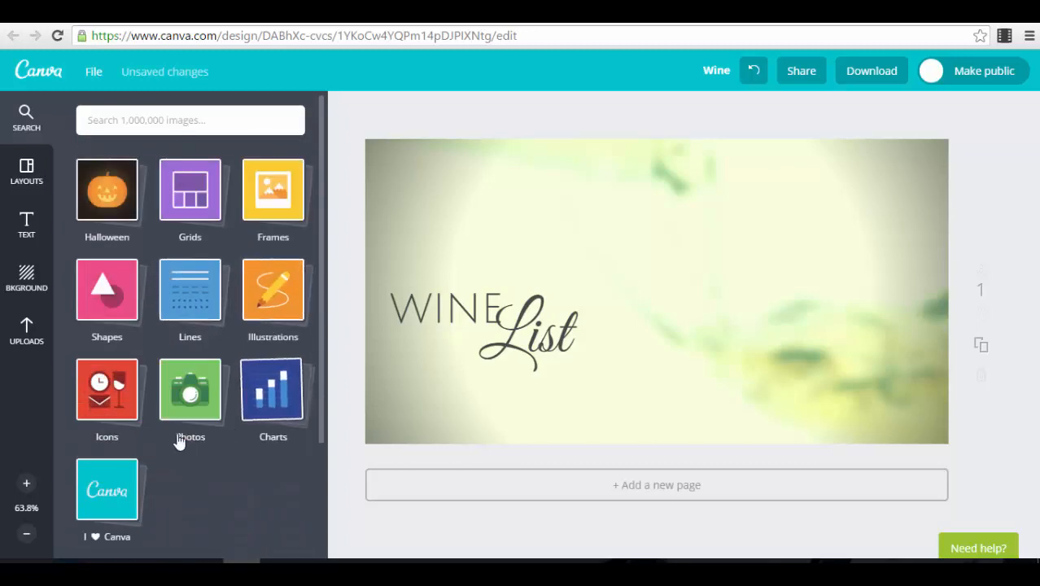
# Browse the outline symbols in the Icons collection and close the collection
pyautogui.click(105, 393)
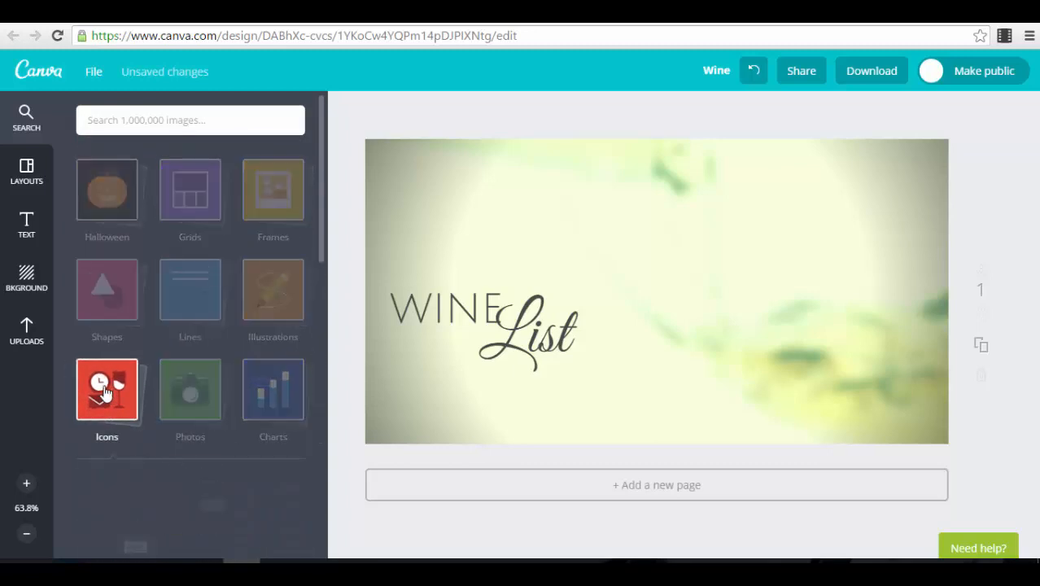
pyautogui.scroll(-8, 205, 489)
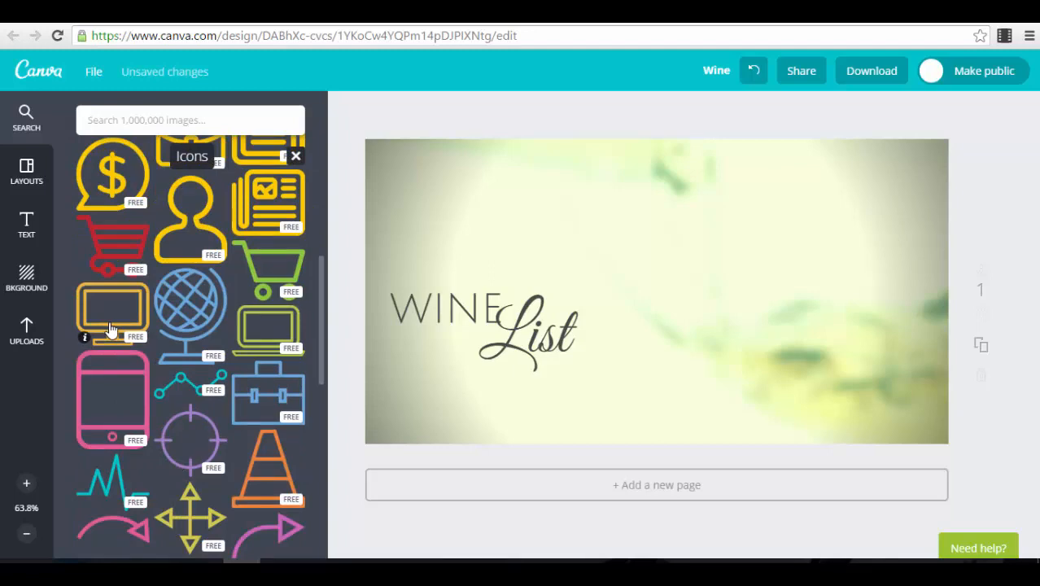
pyautogui.scroll(-3, 186, 302)
pyautogui.scroll(8, 186, 302)
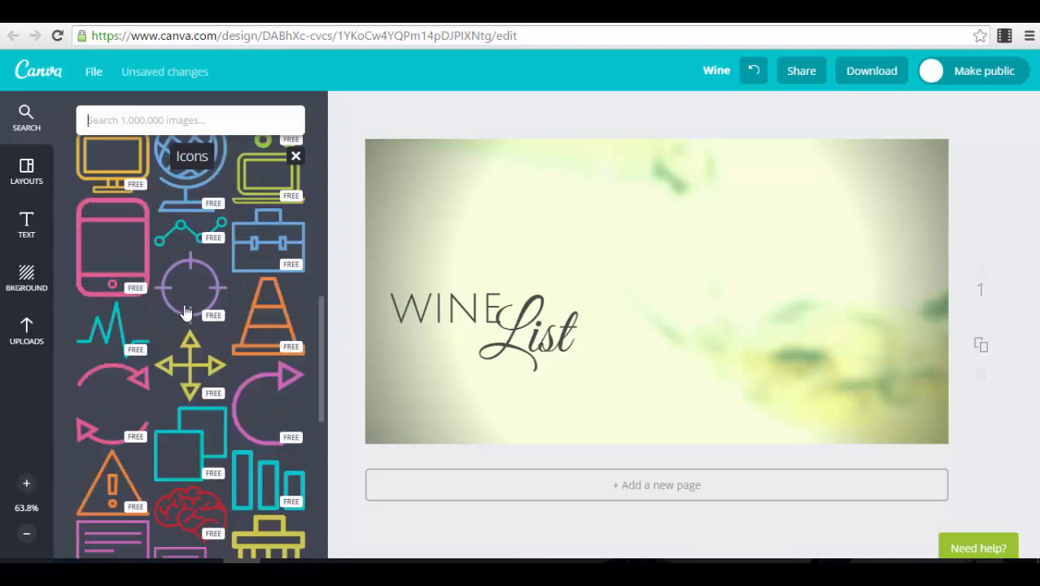
pyautogui.scroll(3, 186, 310)
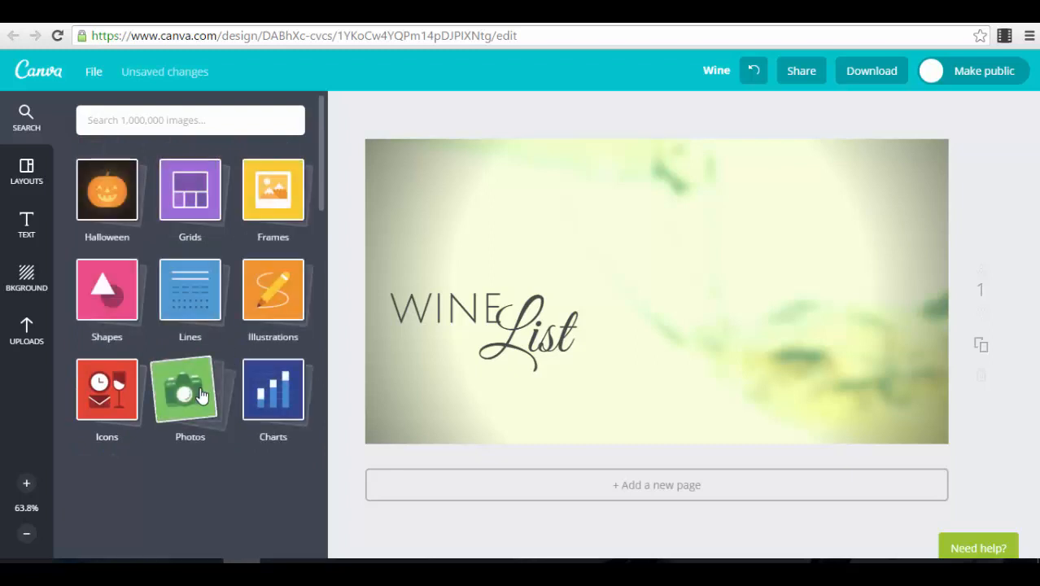
pyautogui.scroll(-1, 201, 393)
pyautogui.click(197, 342)
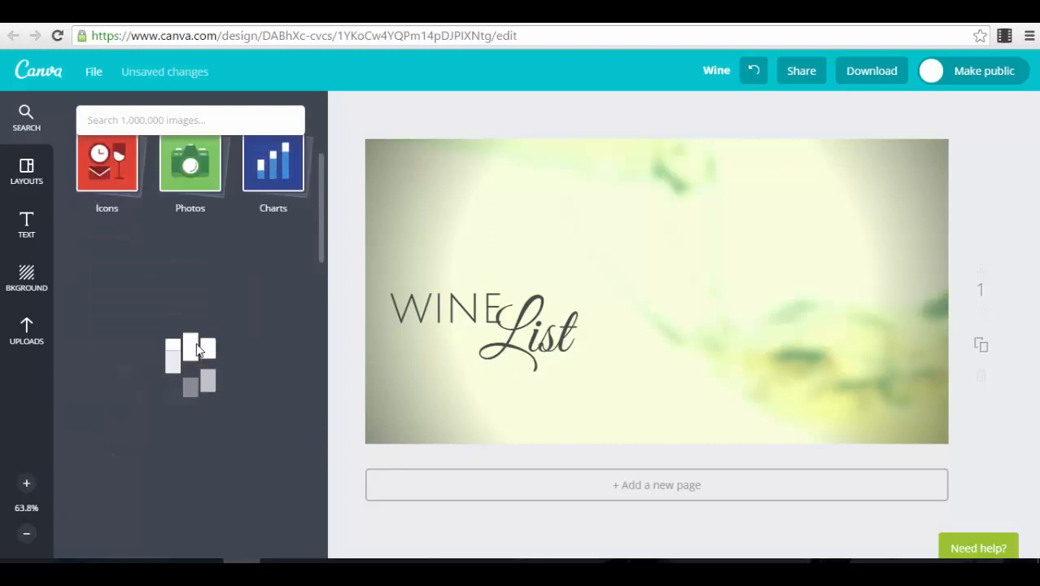
pyautogui.scroll(2, 195, 343)
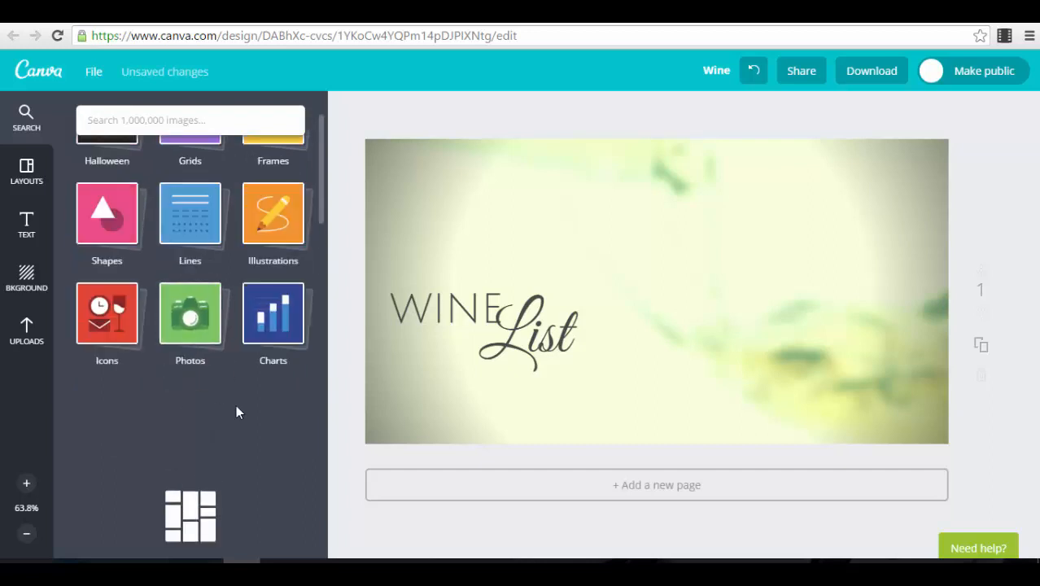
pyautogui.scroll(1, 236, 414)
# Place the orange 50% ring chart from the Charts collection right of the Wine List text and deselect it
pyautogui.scroll(-2, 236, 413)
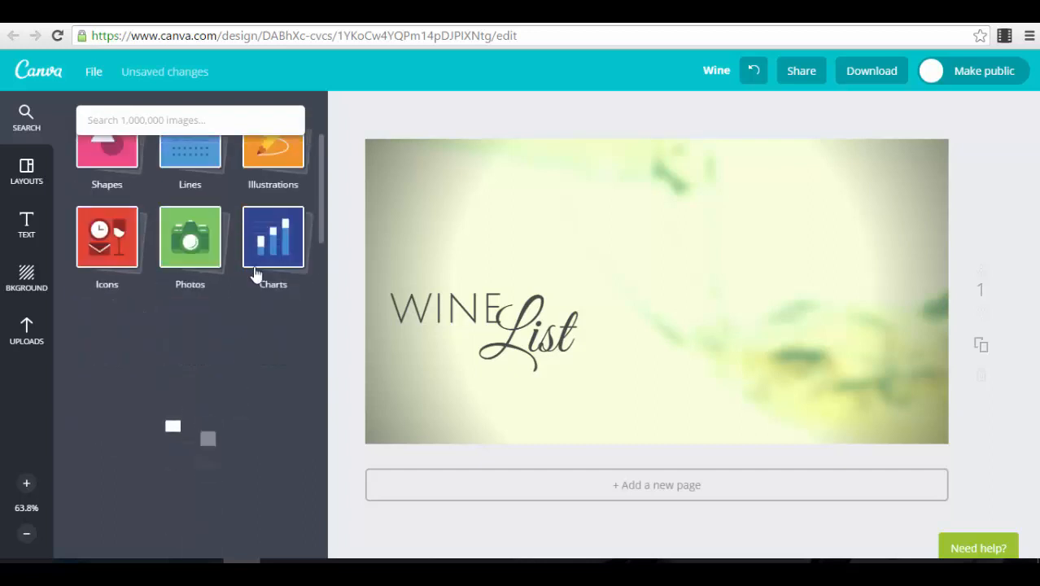
pyautogui.click(274, 248)
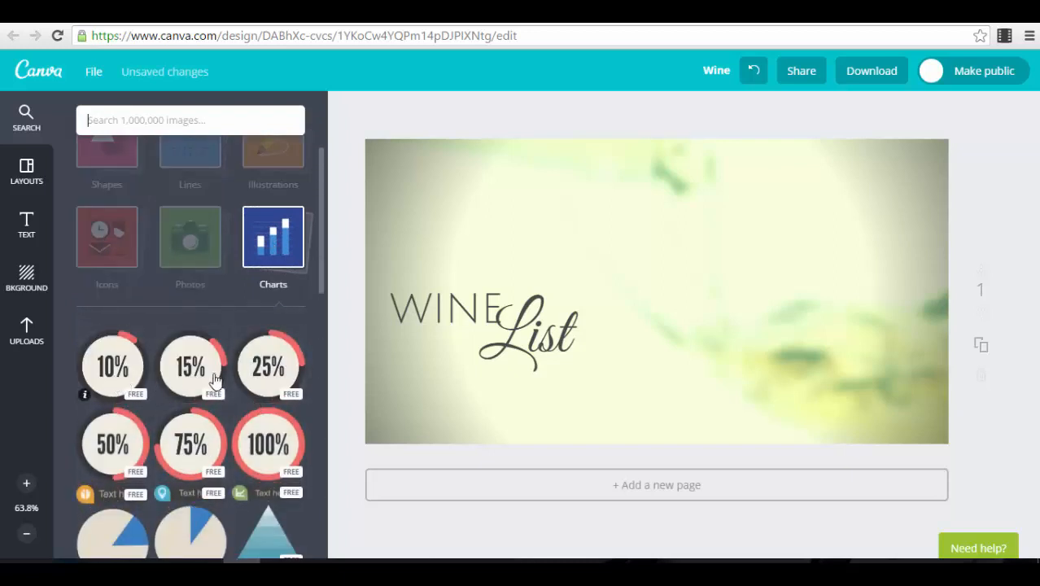
pyautogui.scroll(-3, 264, 405)
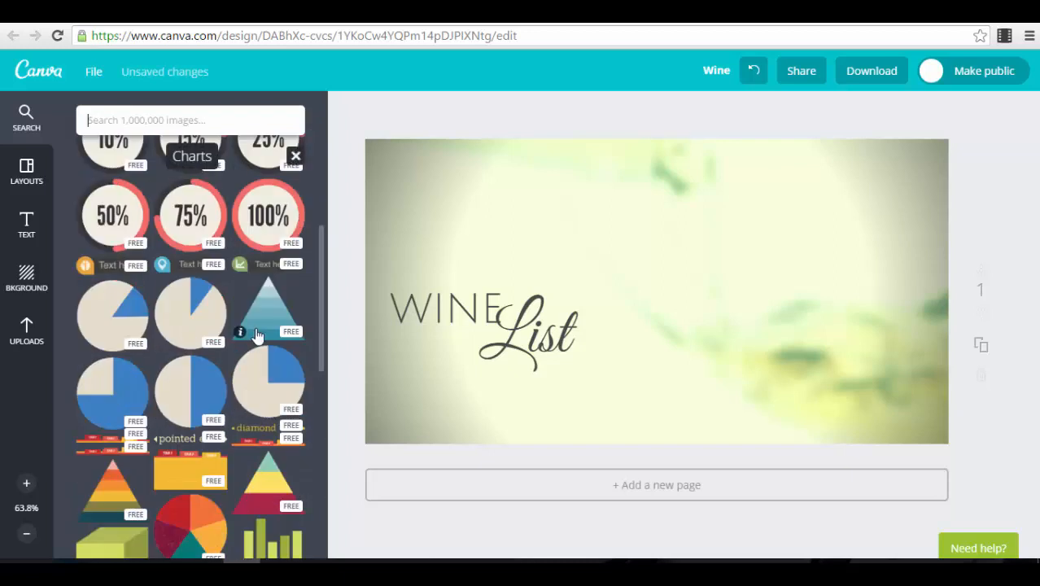
pyautogui.scroll(-3, 248, 355)
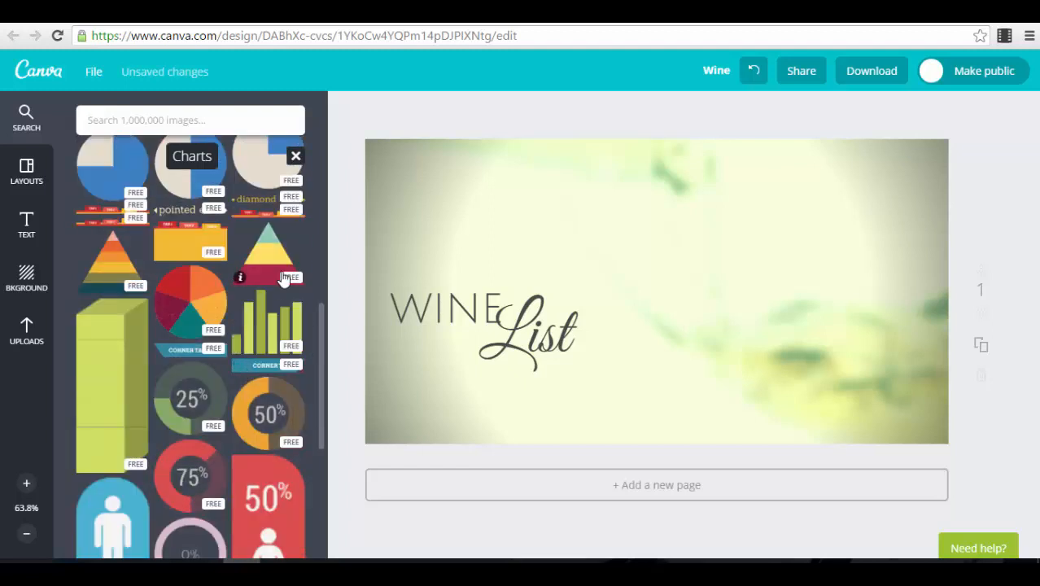
pyautogui.scroll(-2, 255, 310)
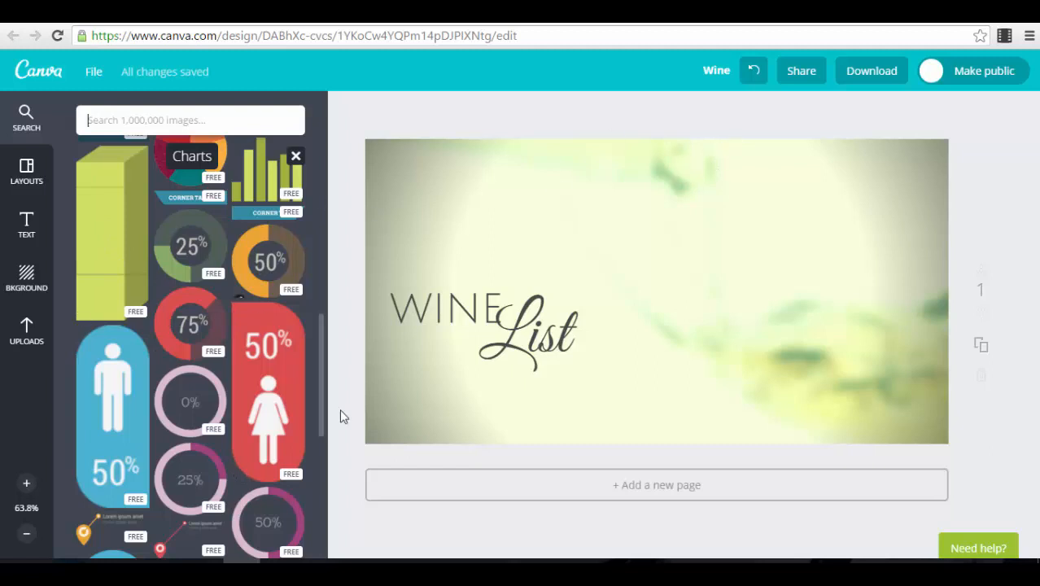
pyautogui.moveTo(256, 271); pyautogui.dragTo(765, 298)
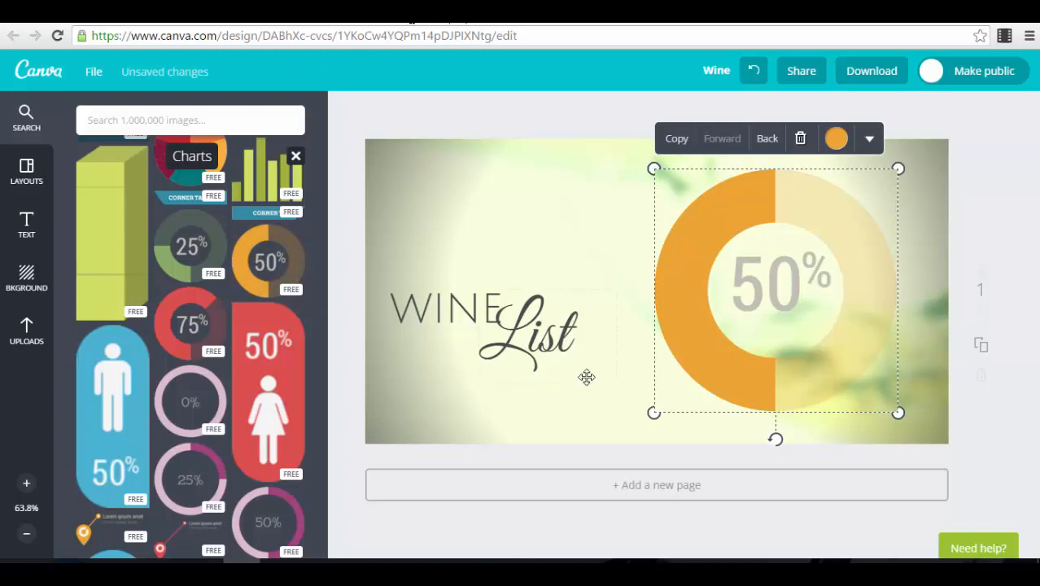
pyautogui.click(968, 241)
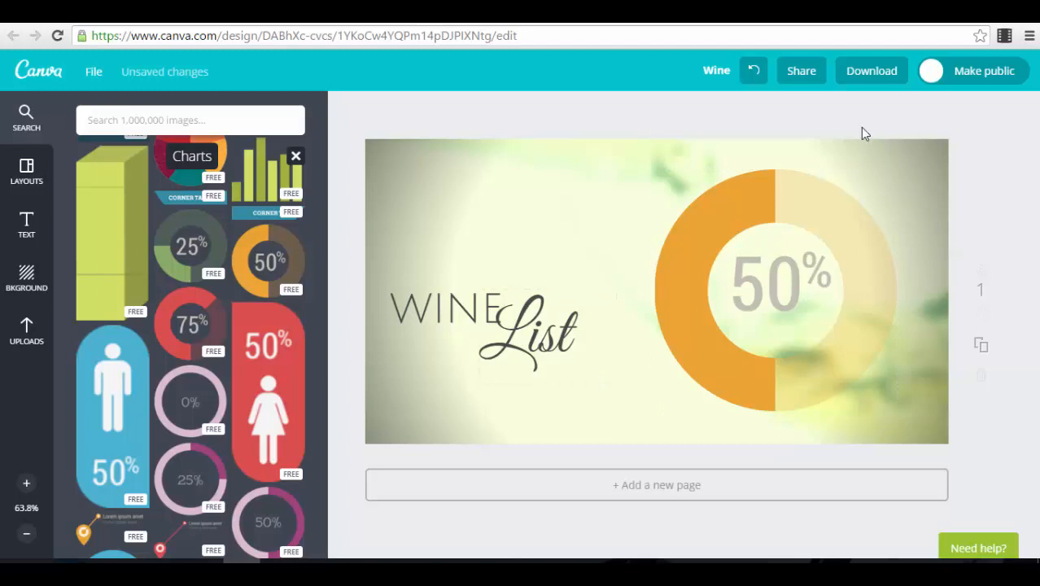
# View the design title setting and dismiss it without entering a new title
pyautogui.click(717, 72)
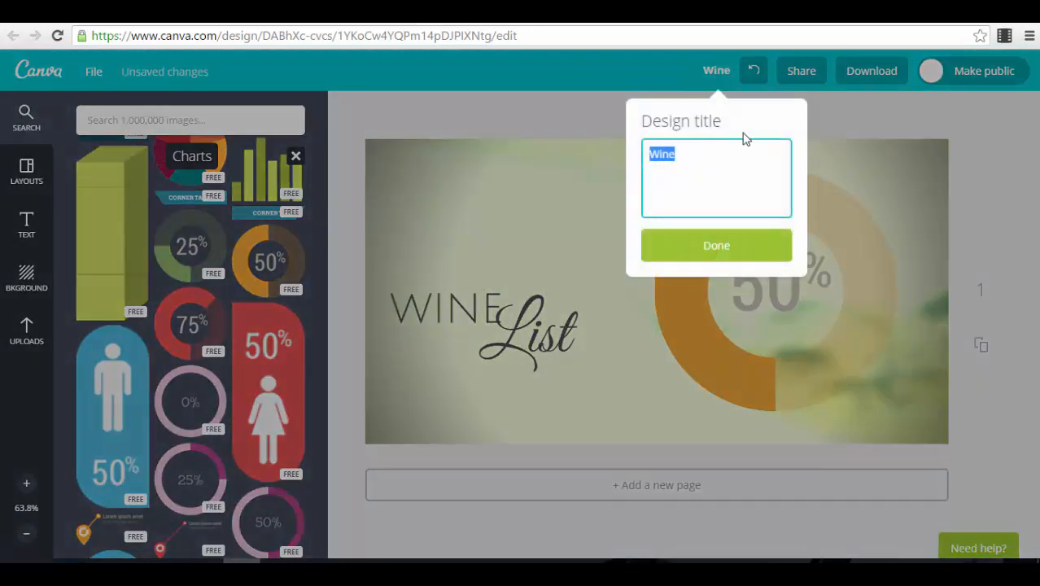
pyautogui.click(977, 155)
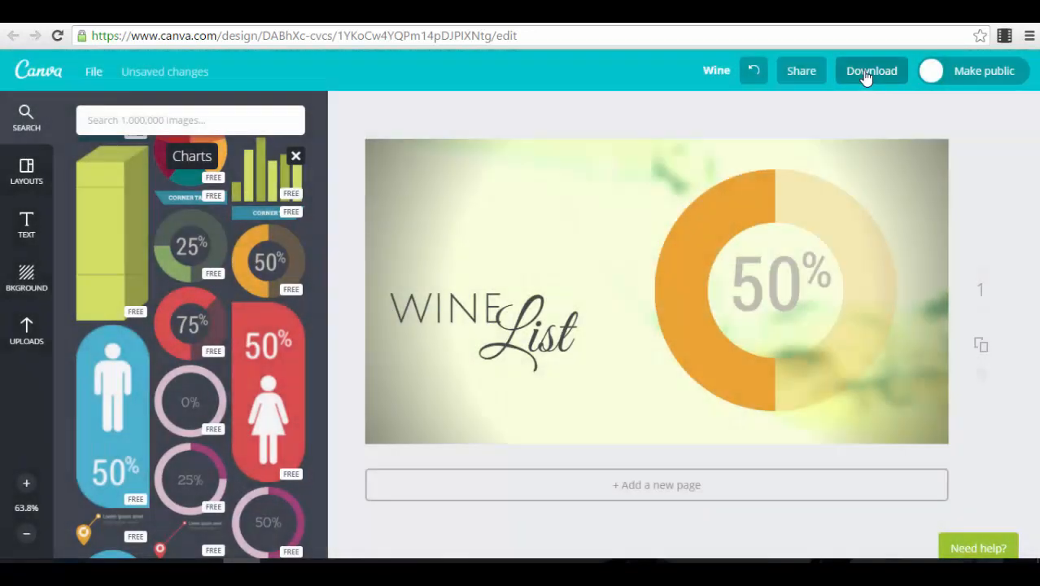